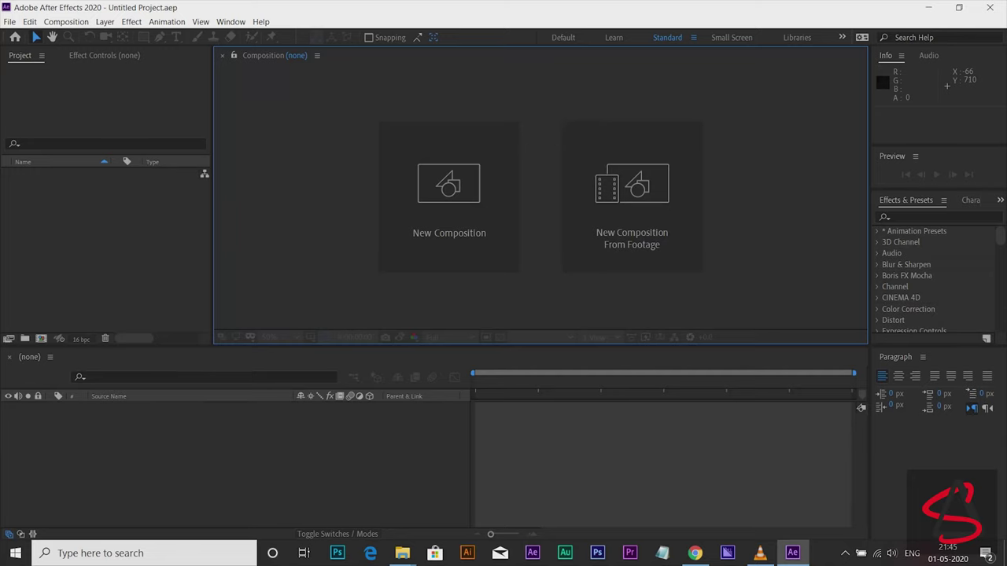
Step: Minimize After Effects and open the Glitch folder from the desktop
{"action": "left_click", "coordinate": [928, 7]}
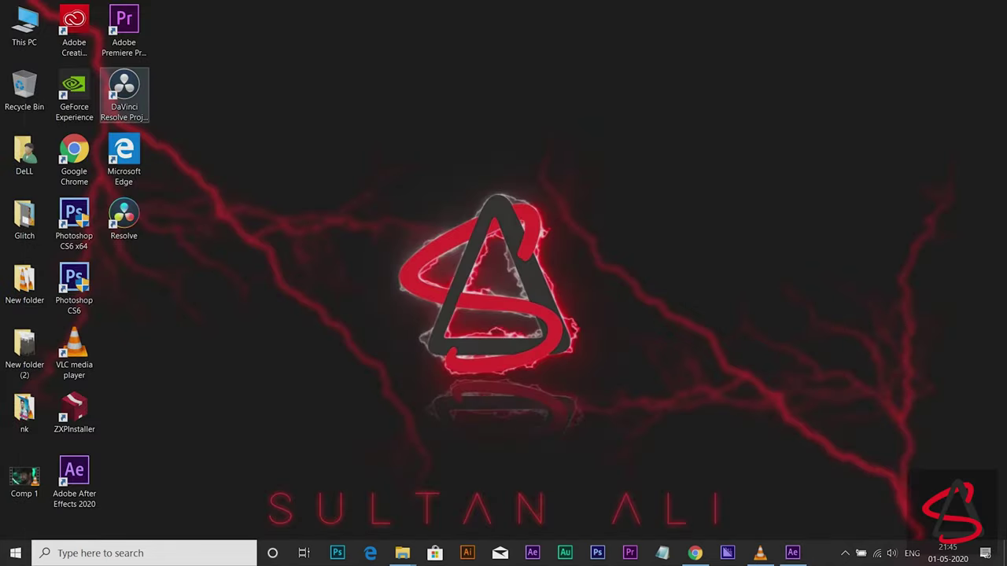
{"action": "double_click", "coordinate": [25, 216]}
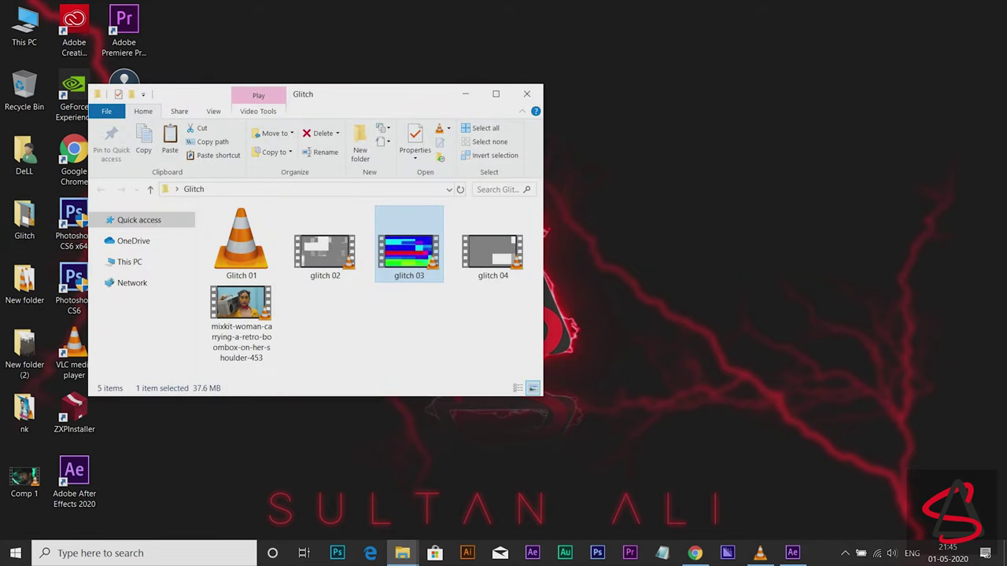
Step: Select glitch 03 and the mixkit boombox clip and drop both into the After Effects Project panel
{"action": "left_click", "coordinate": [242, 311], "text": "ctrl"}
{"action": "mouse_move", "coordinate": [242, 310]}
{"action": "left_mouse_down"}
{"action": "mouse_move", "coordinate": [246, 303]}
{"action": "mouse_move", "coordinate": [796, 554]}
{"action": "left_mouse_up"}
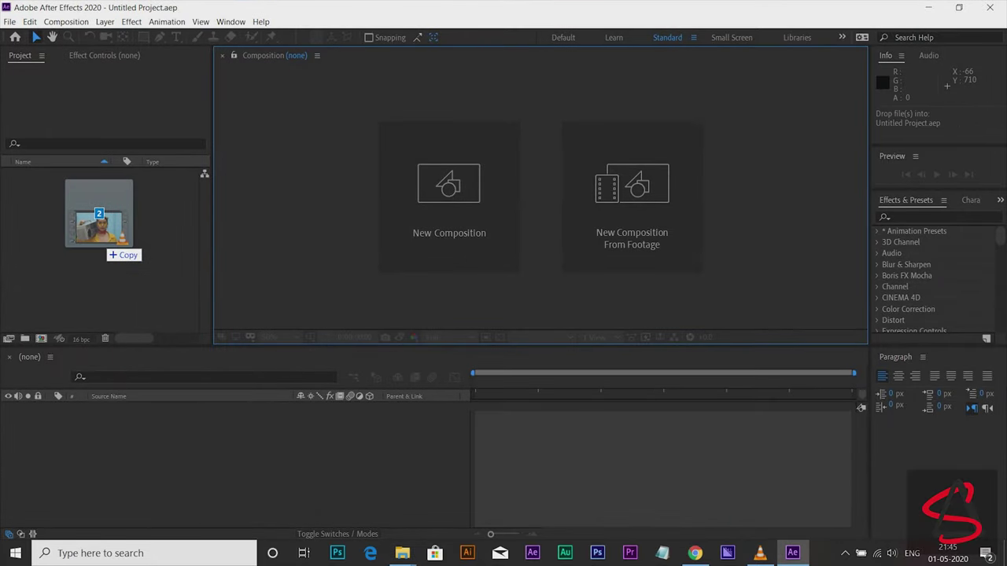
{"action": "left_click_drag", "start_coordinate": [798, 557], "coordinate": [106, 256]}
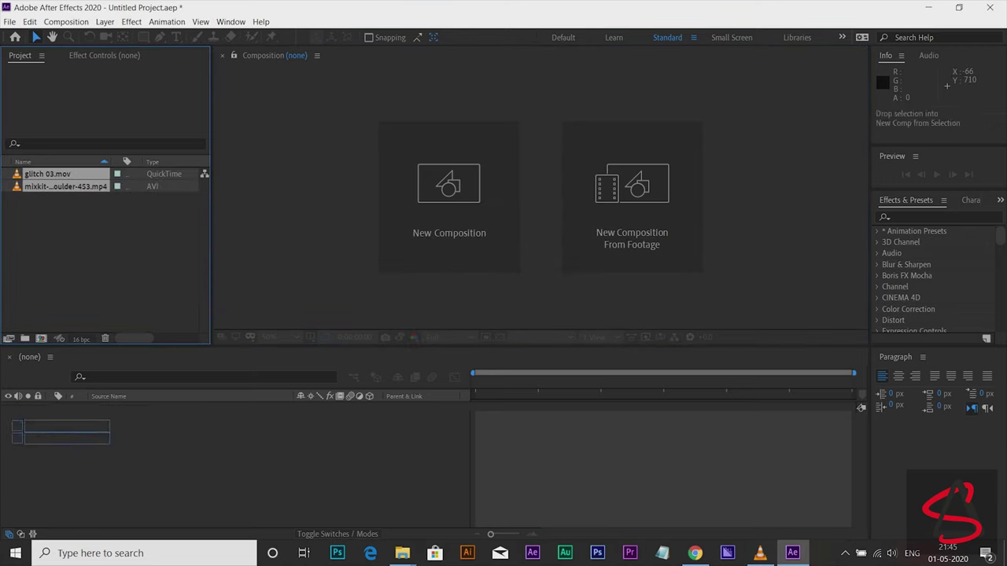
Step: Create one composition per footage item, glitch 03 and the mixkit boombox clip, using Multiple Compositions
{"action": "left_click_drag", "start_coordinate": [65, 180], "coordinate": [47, 431]}
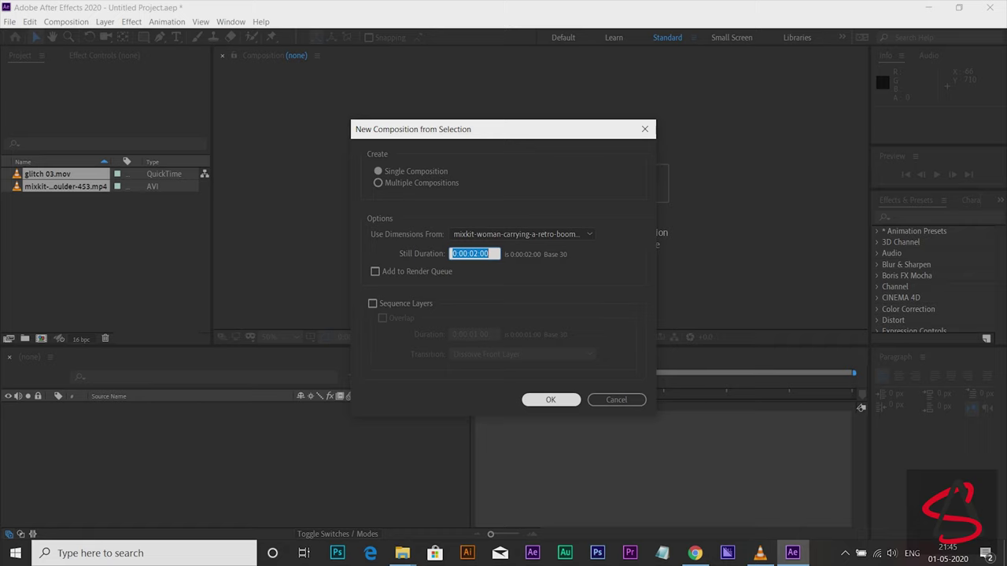
{"action": "left_click", "coordinate": [378, 183]}
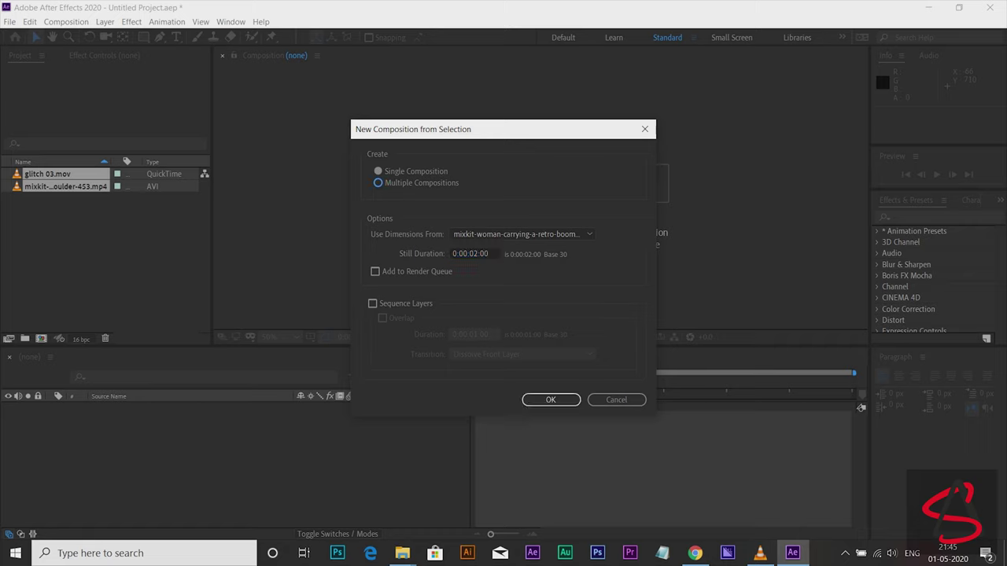
{"action": "left_click", "coordinate": [550, 399]}
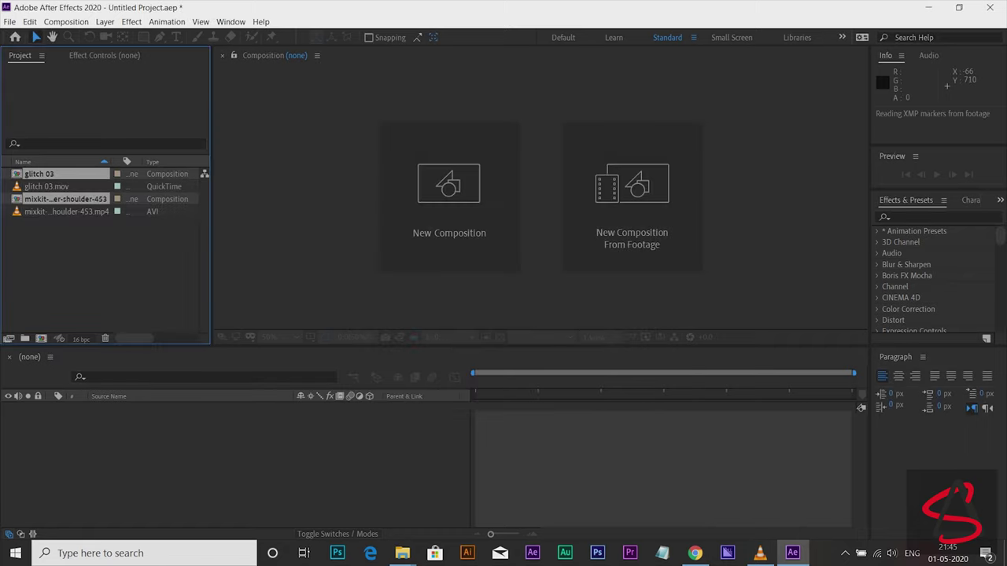
Step: Open the mixkit boombox composition, add glitch 03.mov above the woman clip, and preview it
{"action": "double_click", "coordinate": [67, 212]}
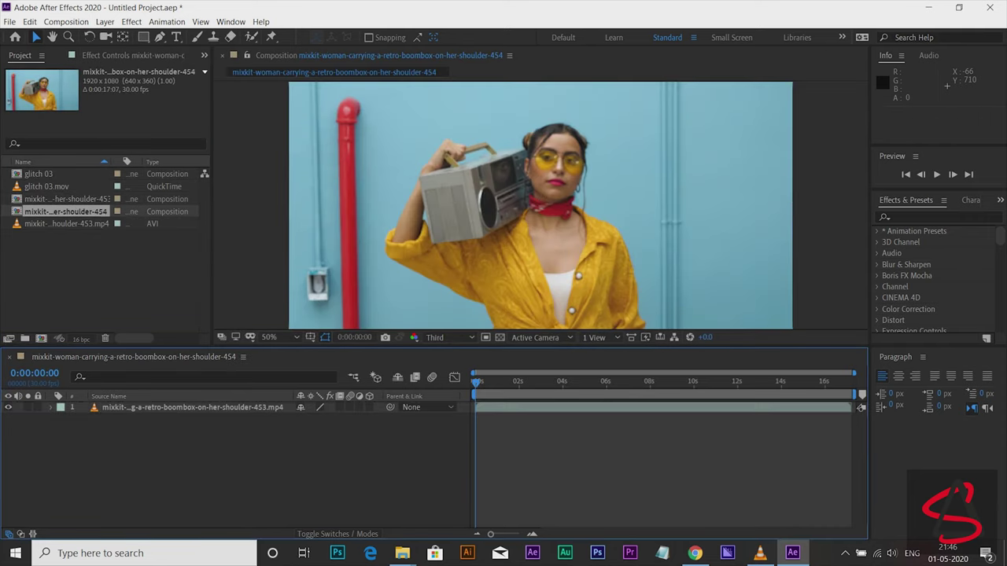
{"action": "left_click_drag", "start_coordinate": [47, 186], "coordinate": [157, 431]}
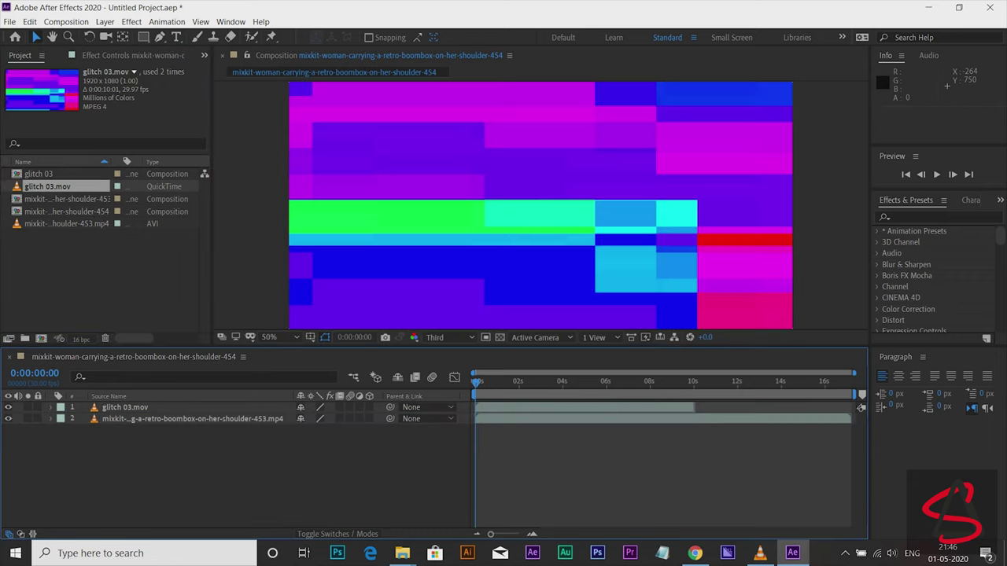
{"action": "key", "text": "h"}
{"action": "key", "text": "space"}
Step: Add a new Adjustment Layer with Ctrl+Alt+Y and dismiss the antivirus pop-up
{"action": "right_click", "coordinate": [277, 322]}
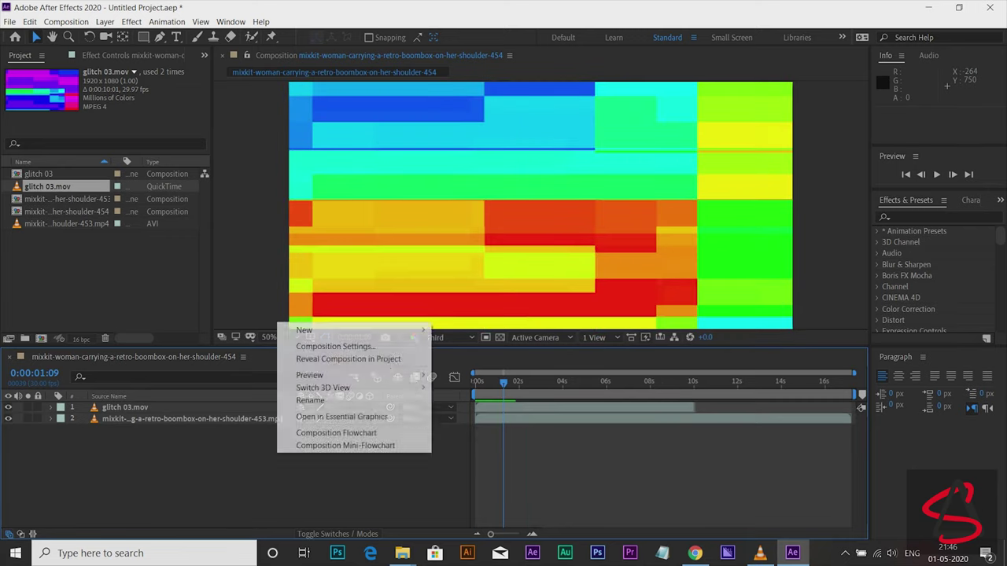
{"action": "mouse_move", "coordinate": [314, 329]}
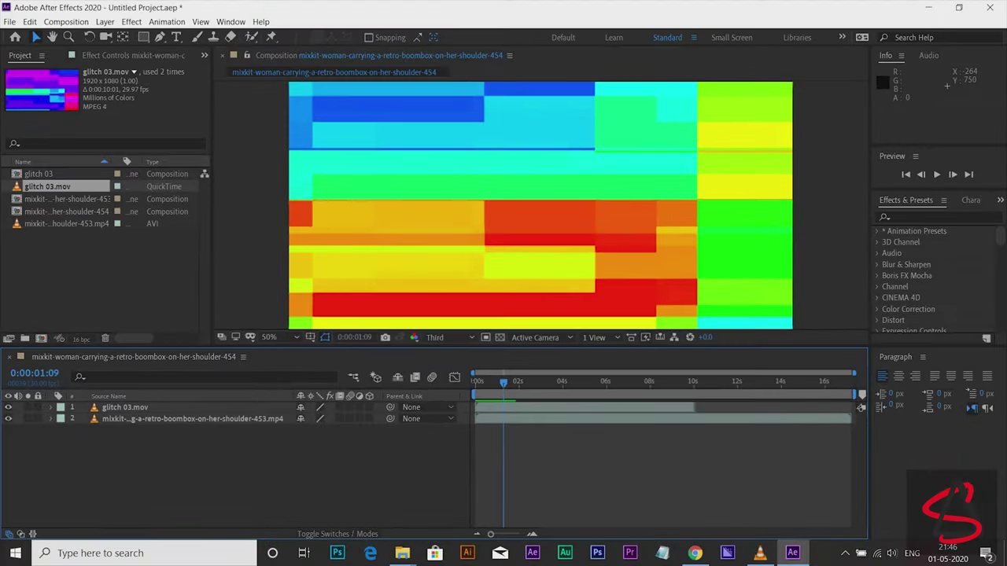
{"action": "key", "text": "ctrl+alt+y"}
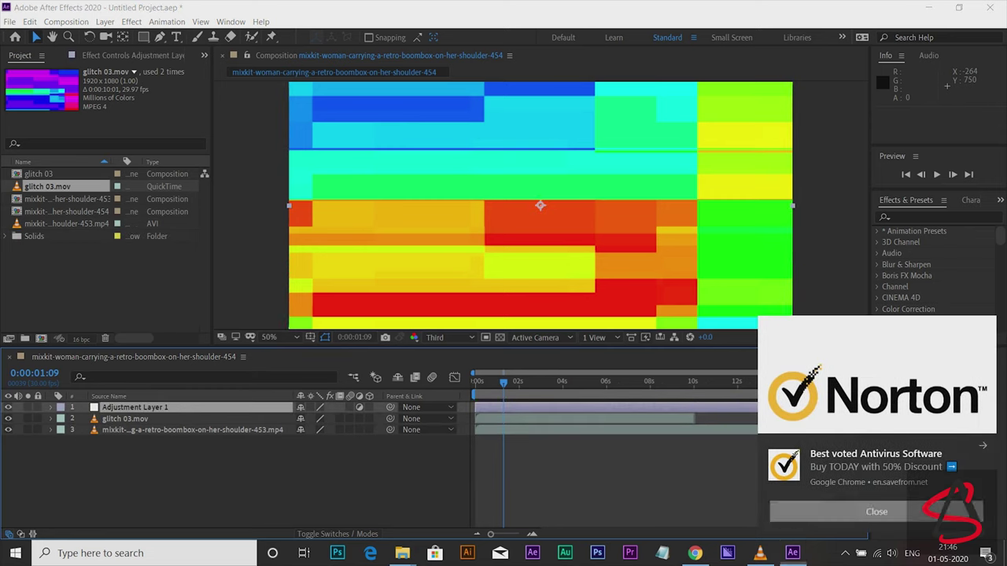
{"action": "left_click", "coordinate": [876, 512]}
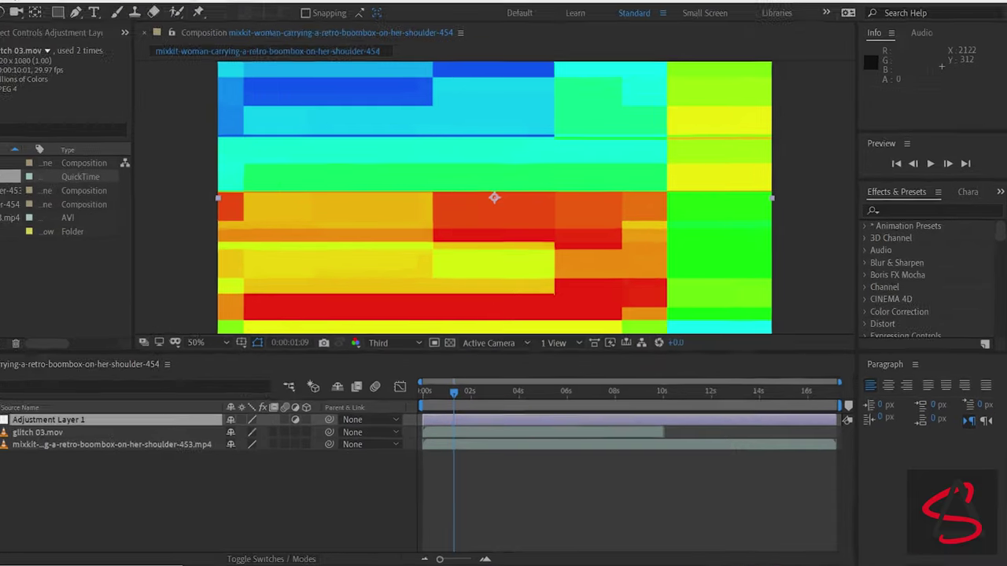
{"action": "left_click", "coordinate": [936, 216]}
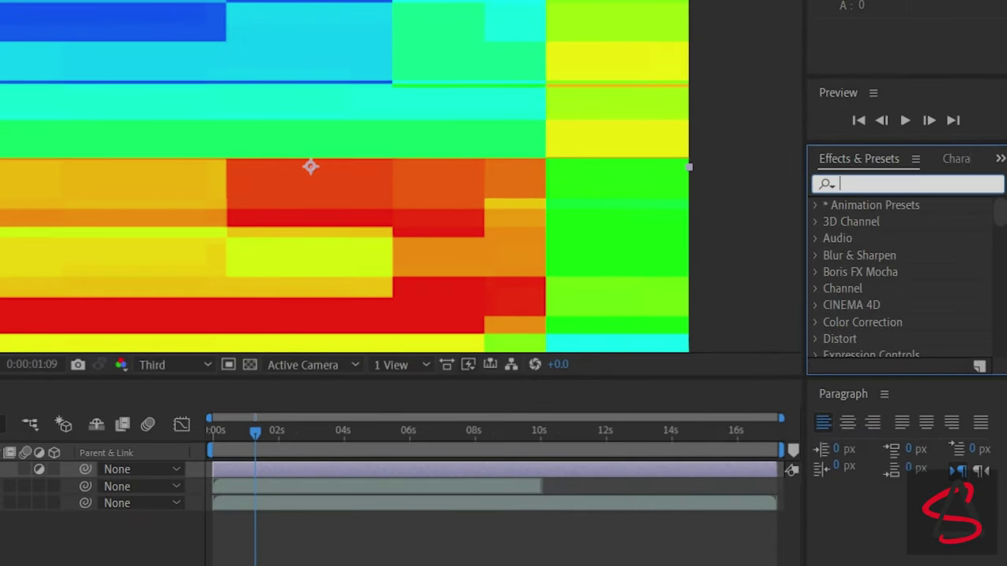
Step: Search 'map' in Effects & Presets and drop Displacement Map onto Adjustment Layer 1
{"action": "type", "text": "m"}
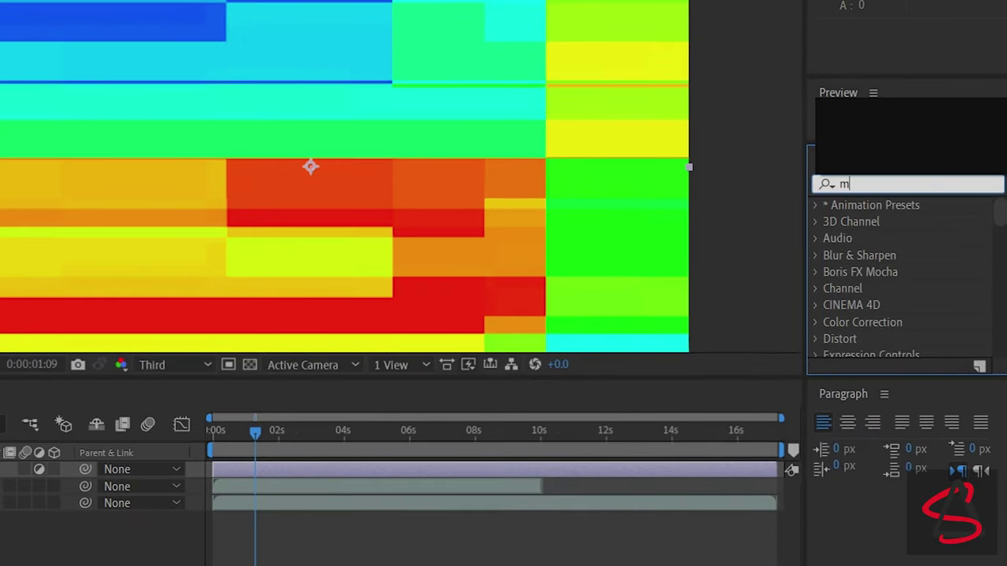
{"action": "type", "text": "ap"}
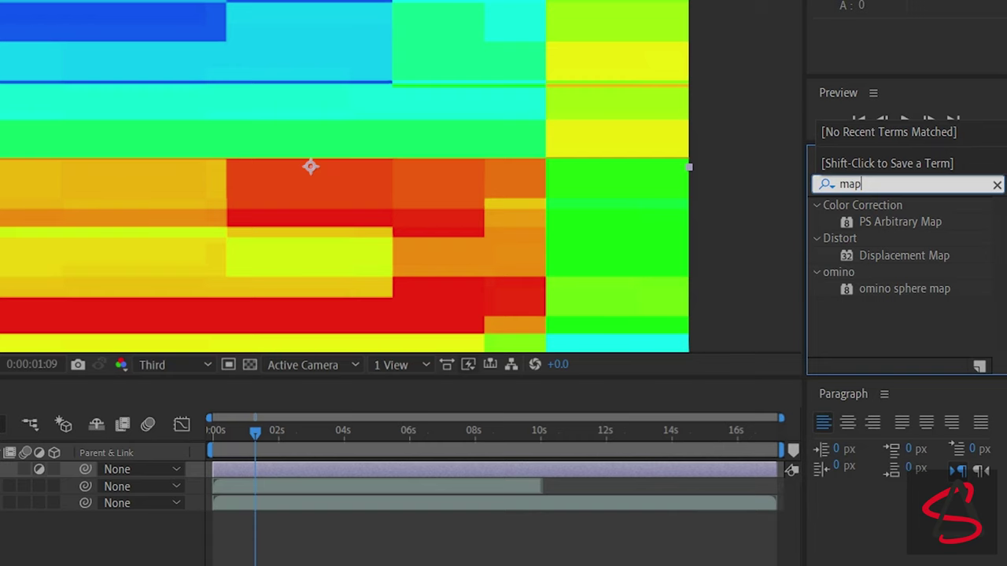
{"action": "left_click_drag", "start_coordinate": [904, 255], "coordinate": [134, 407]}
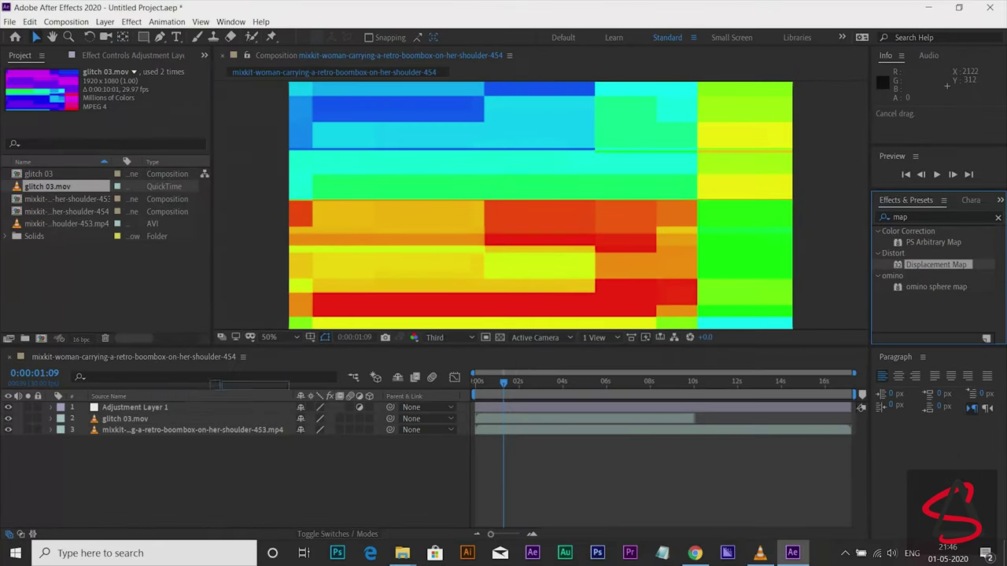
{"action": "left_click_drag", "start_coordinate": [133, 408], "coordinate": [133, 407]}
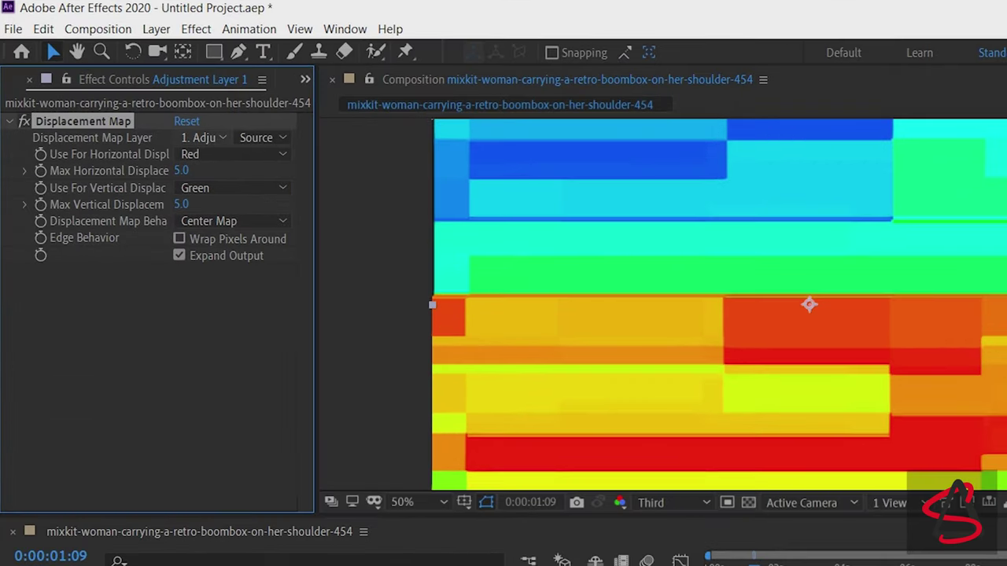
Step: Set the Displacement Map Layer to 2. glitch 03.mov, using its Source
{"action": "left_click", "coordinate": [134, 93]}
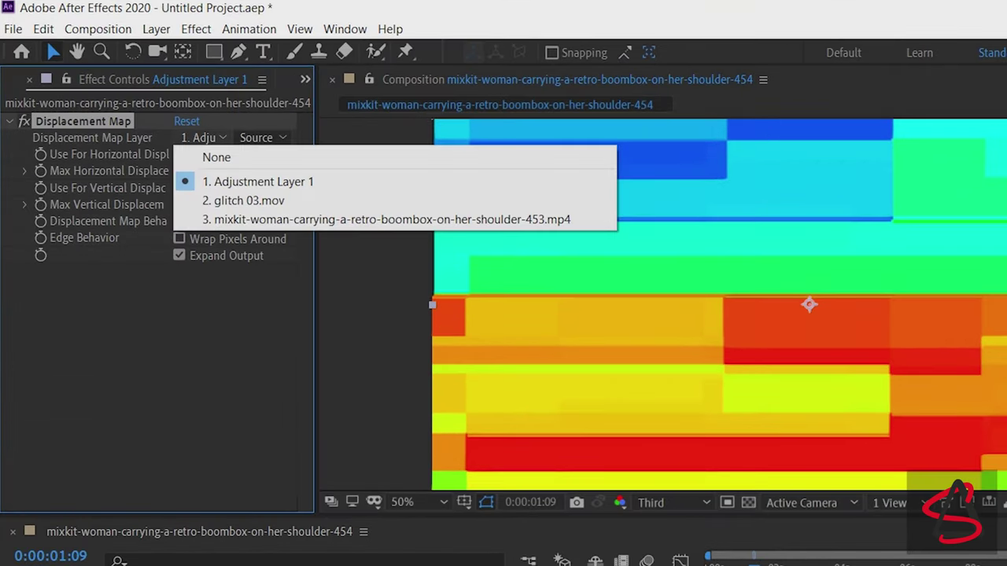
{"action": "left_click", "coordinate": [248, 201]}
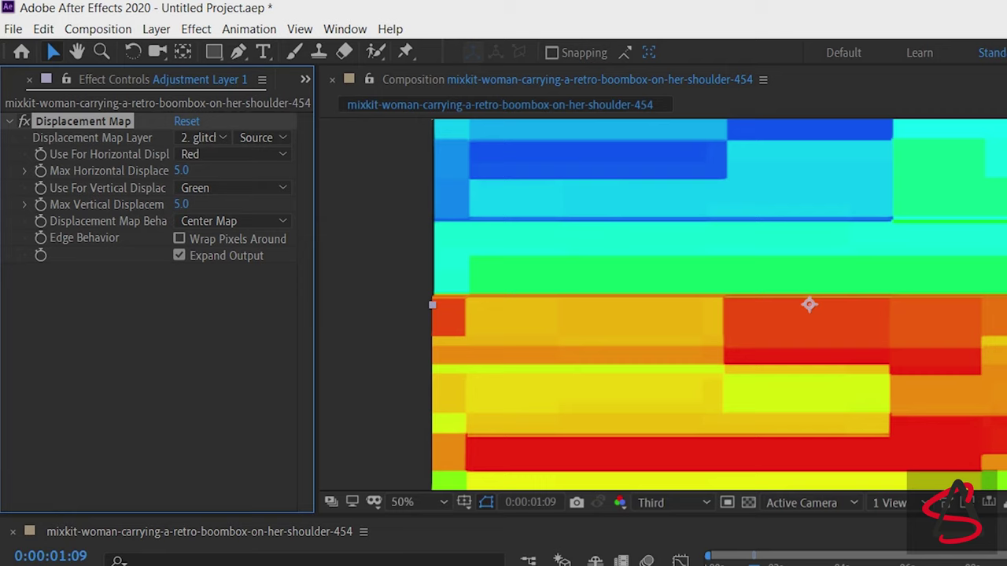
{"action": "left_click", "coordinate": [201, 138]}
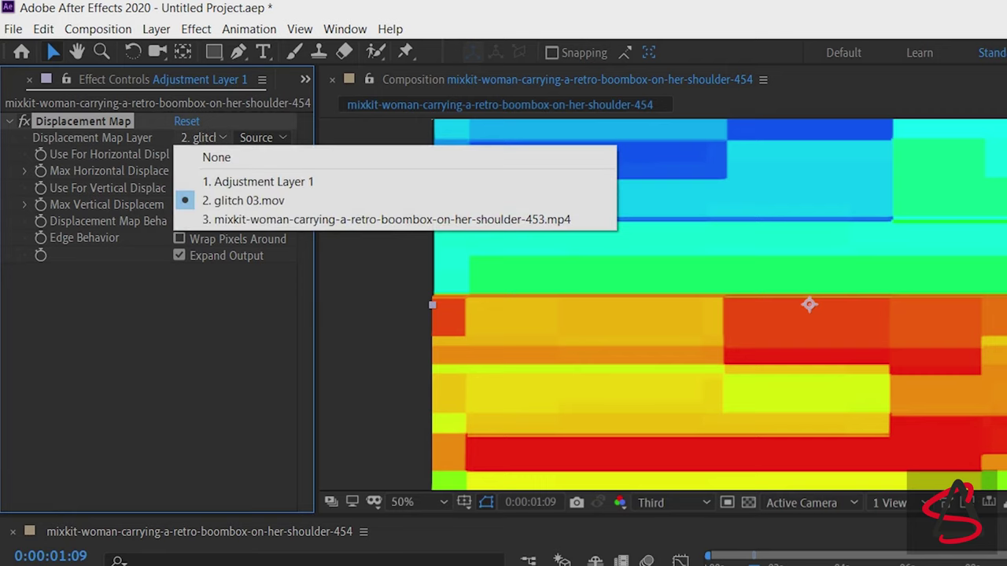
{"action": "left_click", "coordinate": [262, 137]}
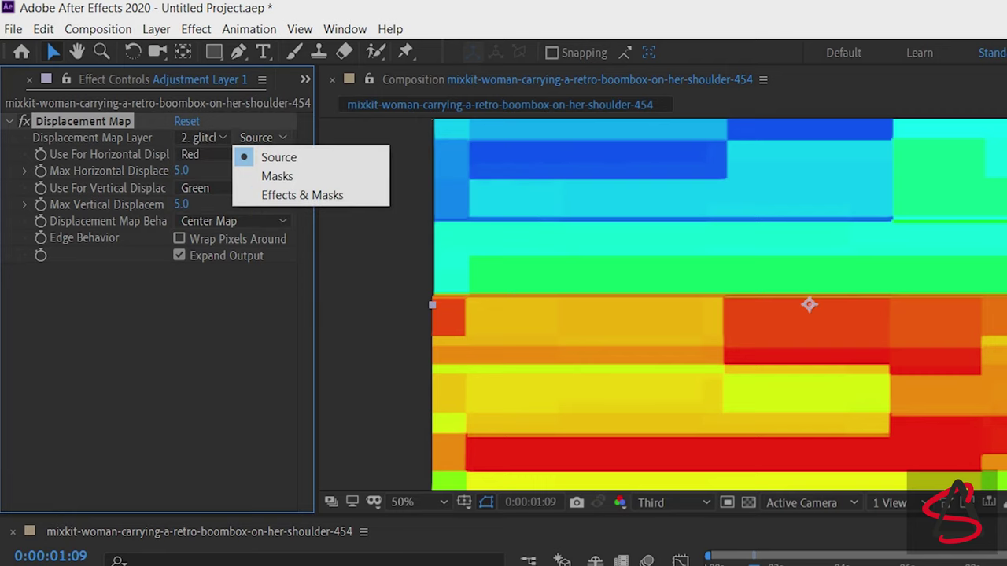
{"action": "left_click", "coordinate": [201, 138]}
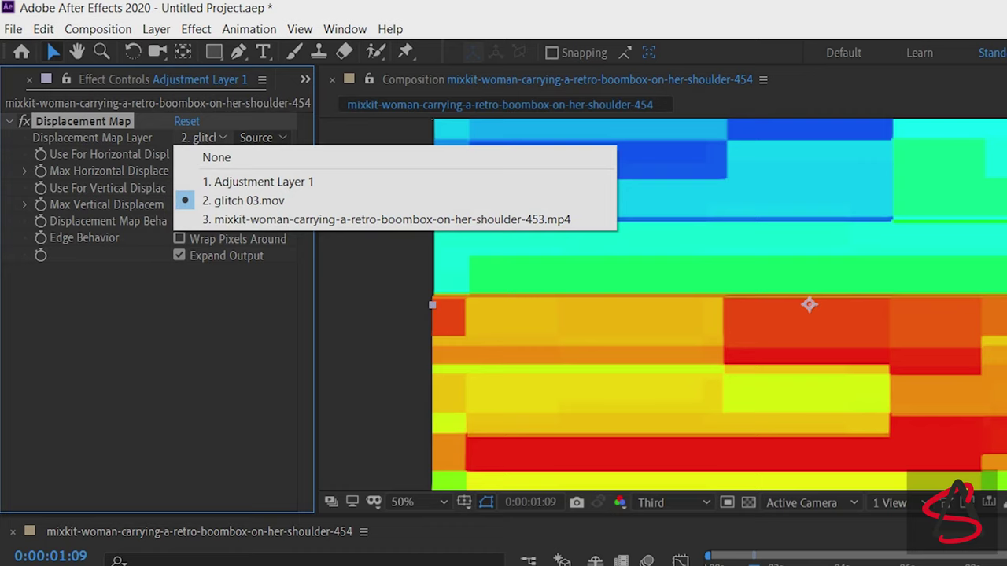
{"action": "left_click", "coordinate": [244, 200]}
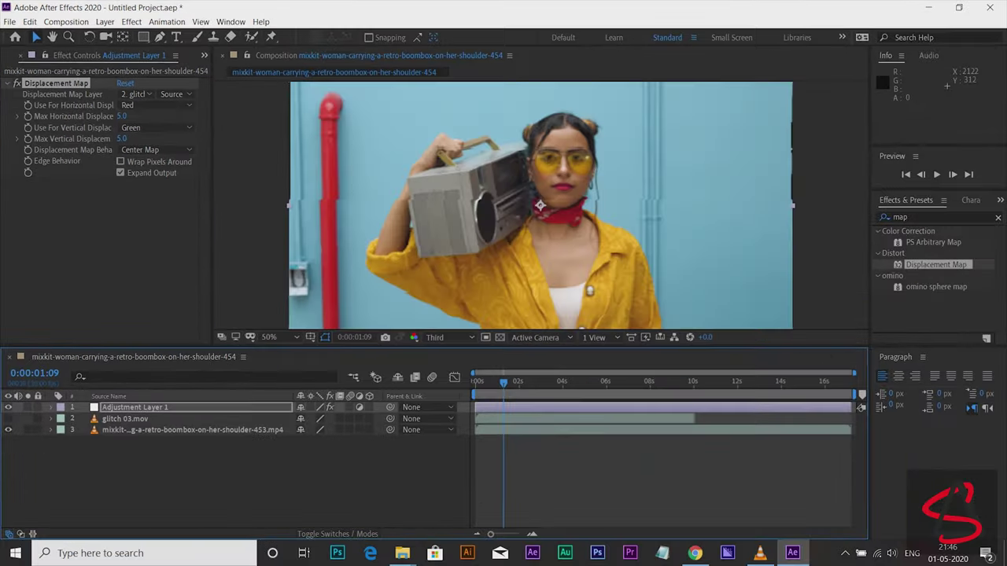
Step: Preview the displacement and shorten the work area to about six seconds
{"action": "key", "text": "space"}
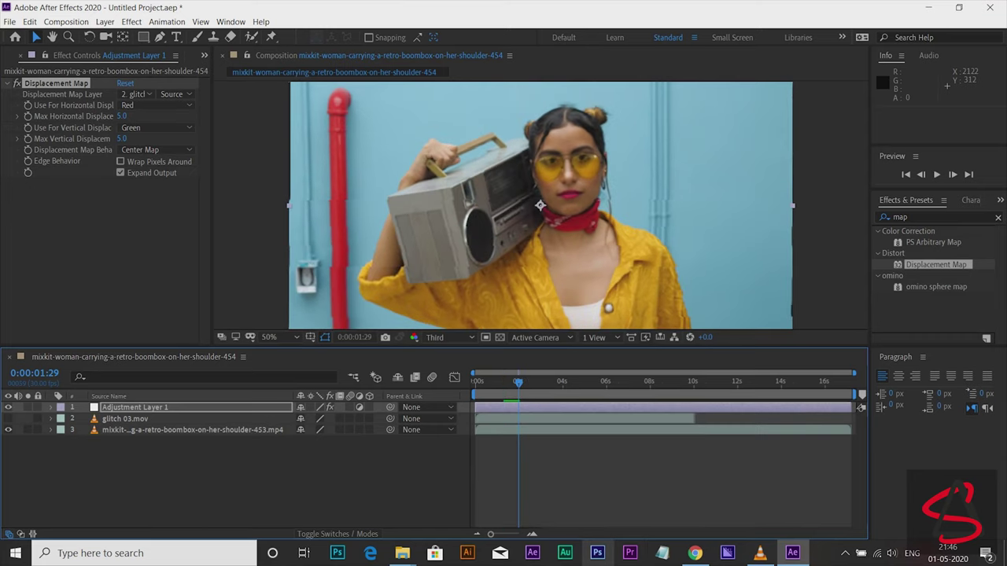
{"action": "key", "text": "space"}
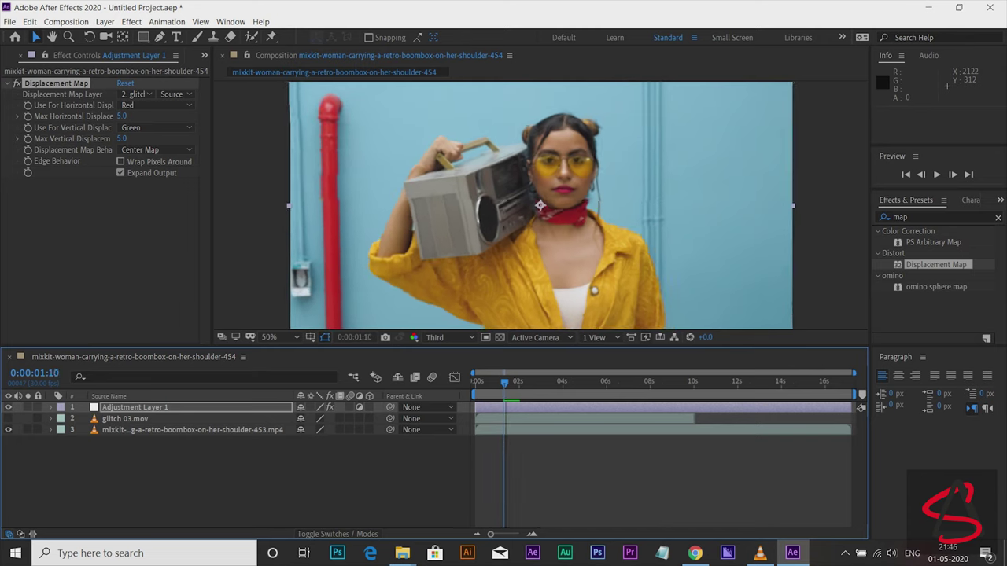
{"action": "key", "text": "space"}
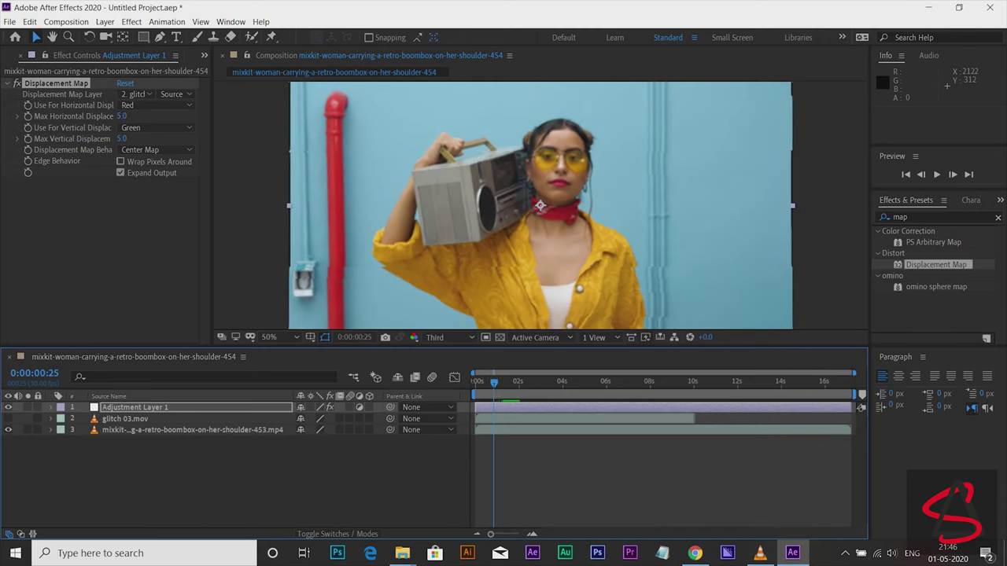
{"action": "left_click_drag", "start_coordinate": [856, 394], "coordinate": [610, 394]}
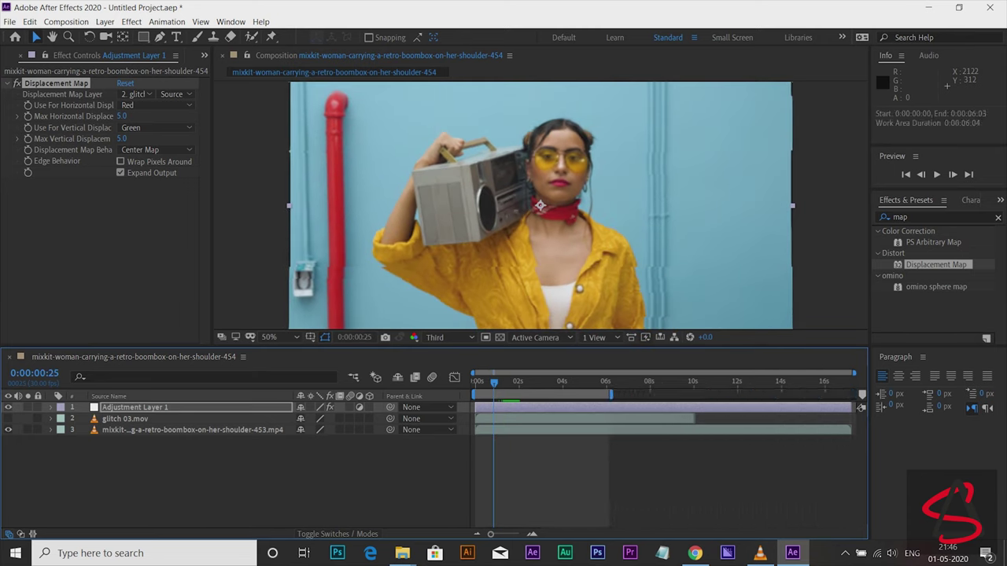
{"action": "key", "text": "space"}
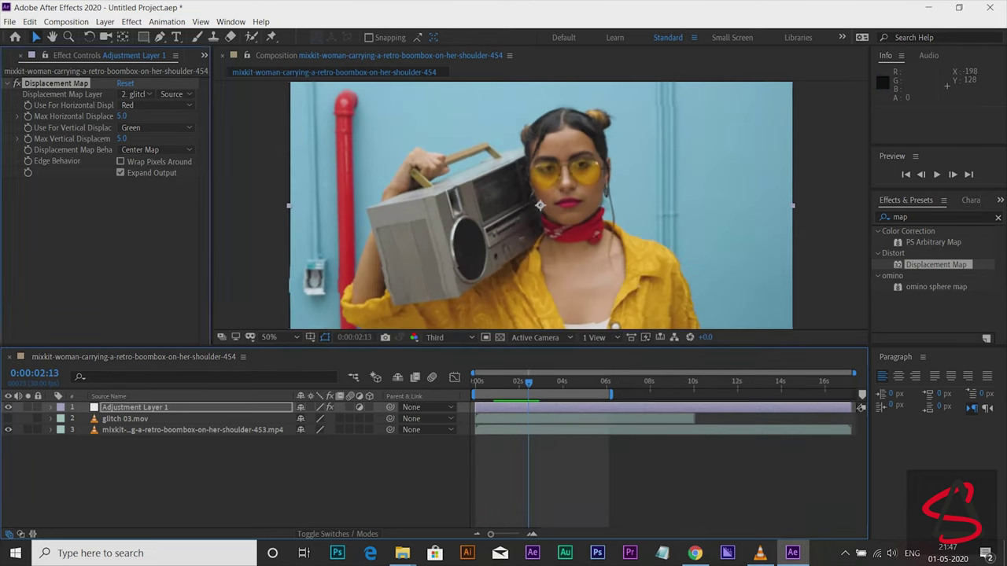
Step: Set Max Horizontal Displacement to 85 and Max Vertical Displacement to 42
{"action": "left_click_drag", "start_coordinate": [122, 116], "coordinate": [185, 116]}
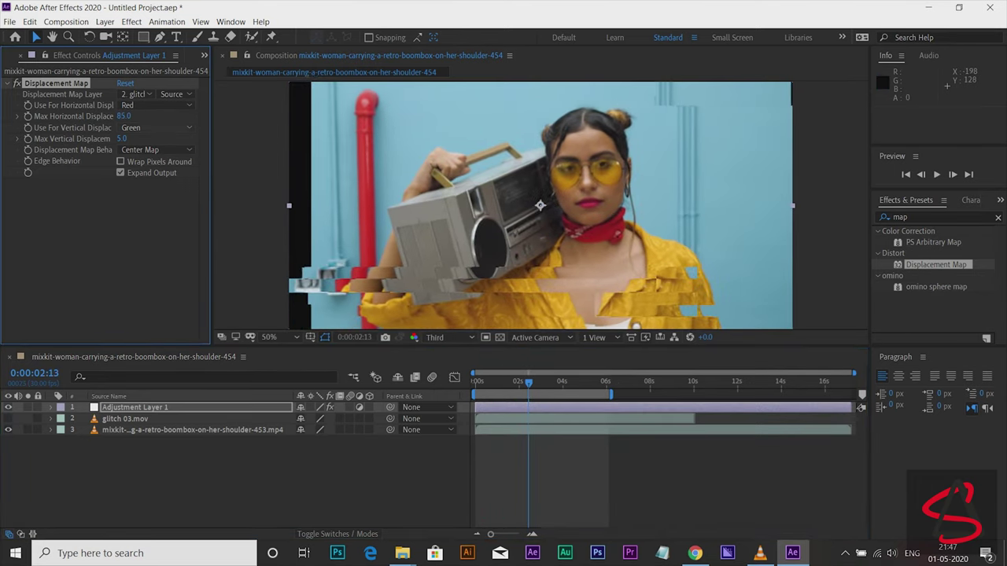
{"action": "left_click_drag", "start_coordinate": [122, 138], "coordinate": [145, 138]}
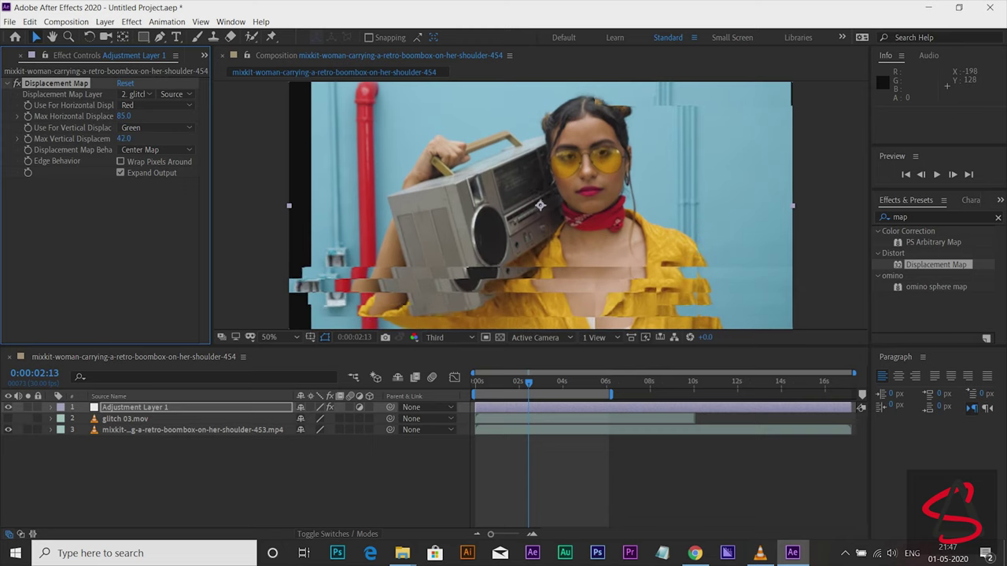
{"action": "left_click", "coordinate": [192, 429]}
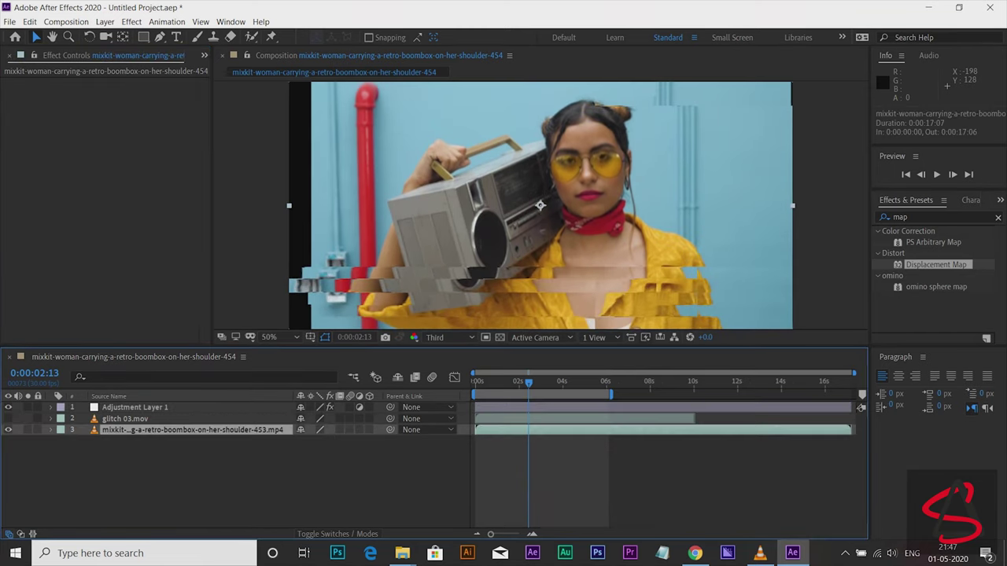
Step: Scale the boombox footage layer to 110% and preview the composition from the start
{"action": "key", "text": "s"}
{"action": "left_click", "coordinate": [317, 440]}
{"action": "type", "text": "110"}
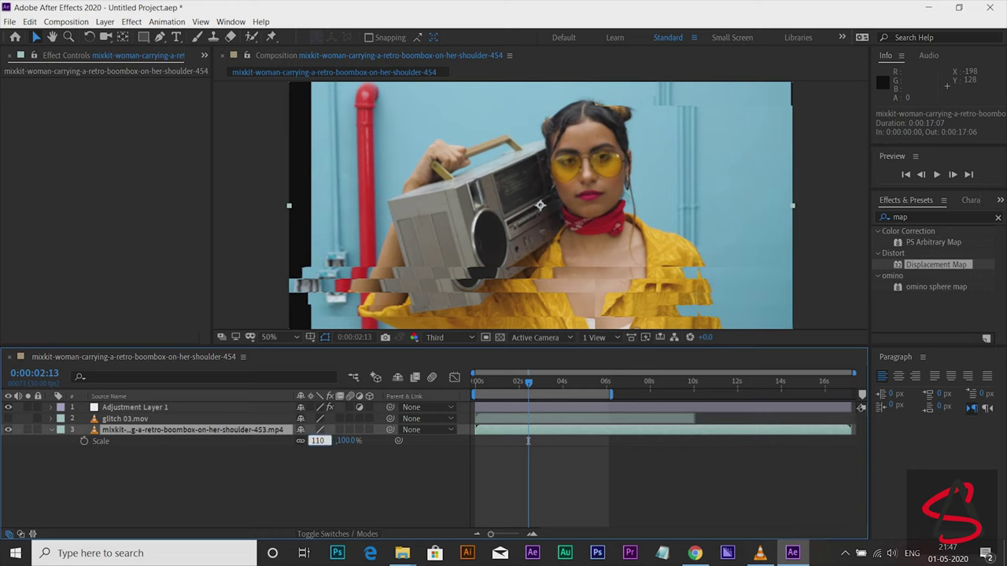
{"action": "left_click", "coordinate": [528, 441]}
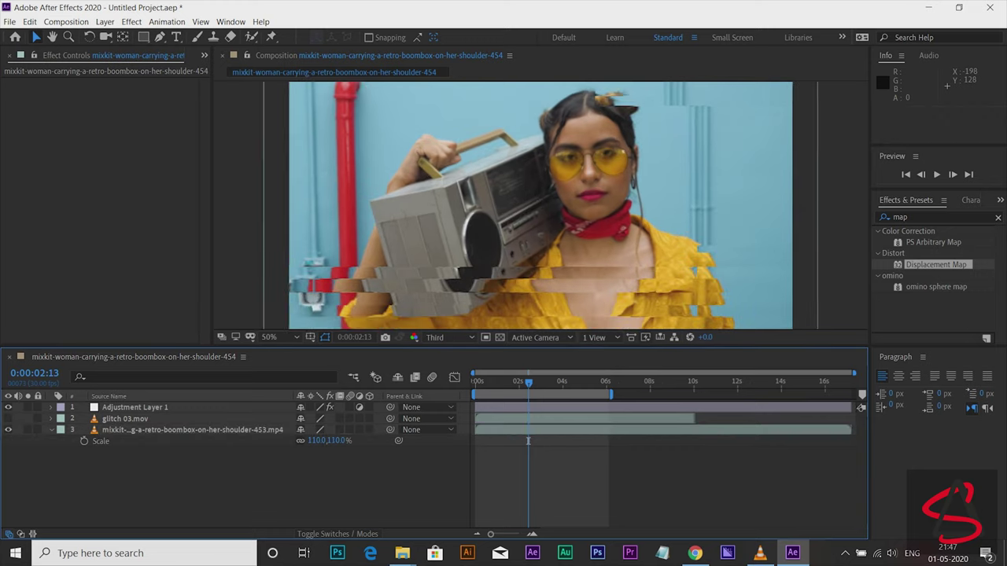
{"action": "key", "text": "Home"}
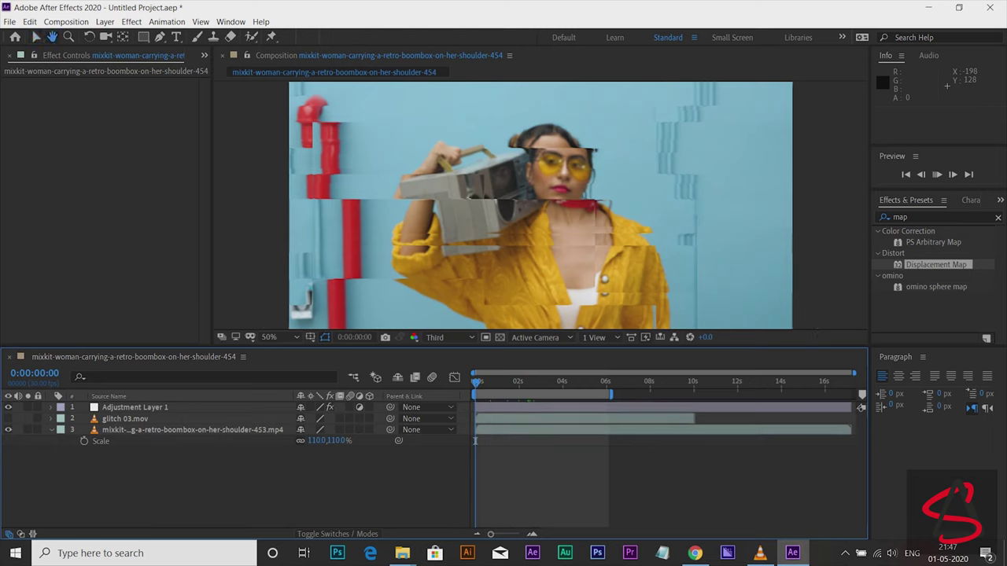
{"action": "key", "text": "space"}
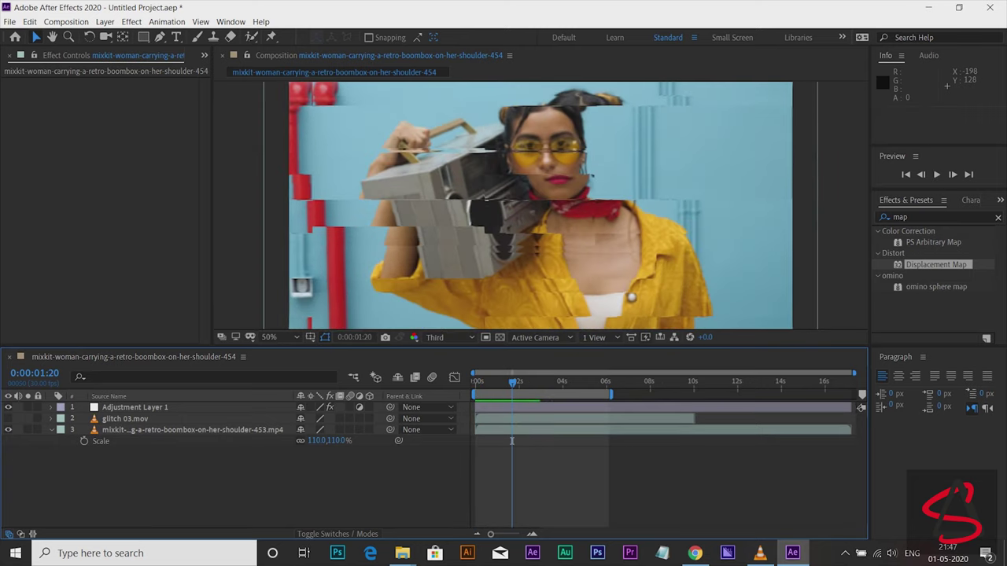
{"action": "key", "text": "KP_2"}
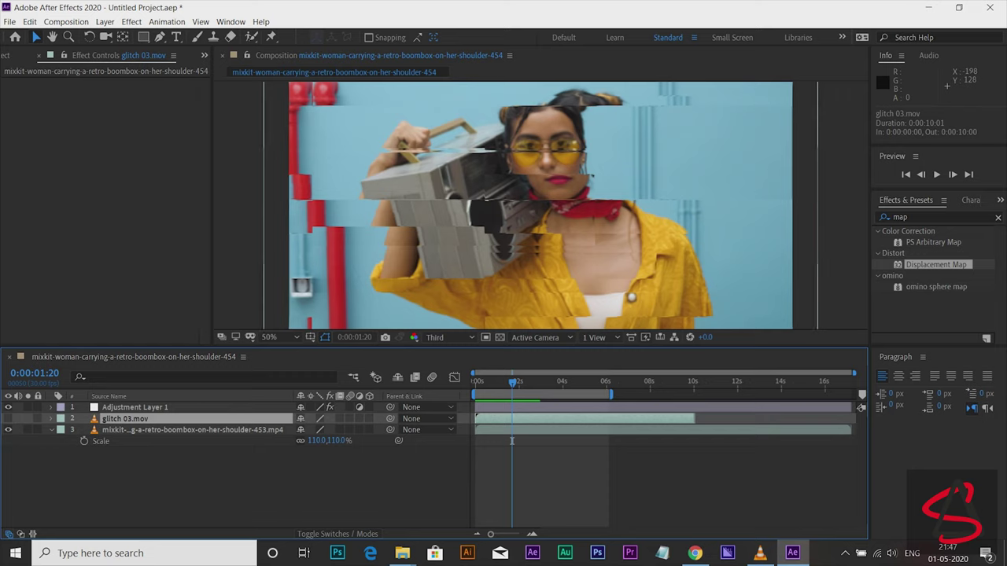
Step: Duplicate the glitch 03.mov layer with Edit > Duplicate and move the copy above Adjustment Layer 1
{"action": "right_click", "coordinate": [159, 419]}
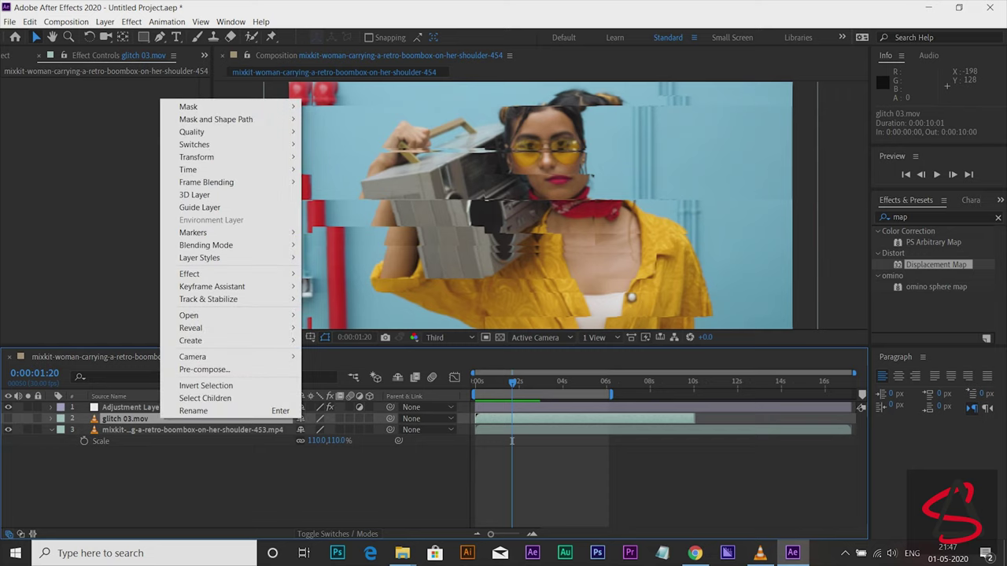
{"action": "left_click", "coordinate": [29, 21]}
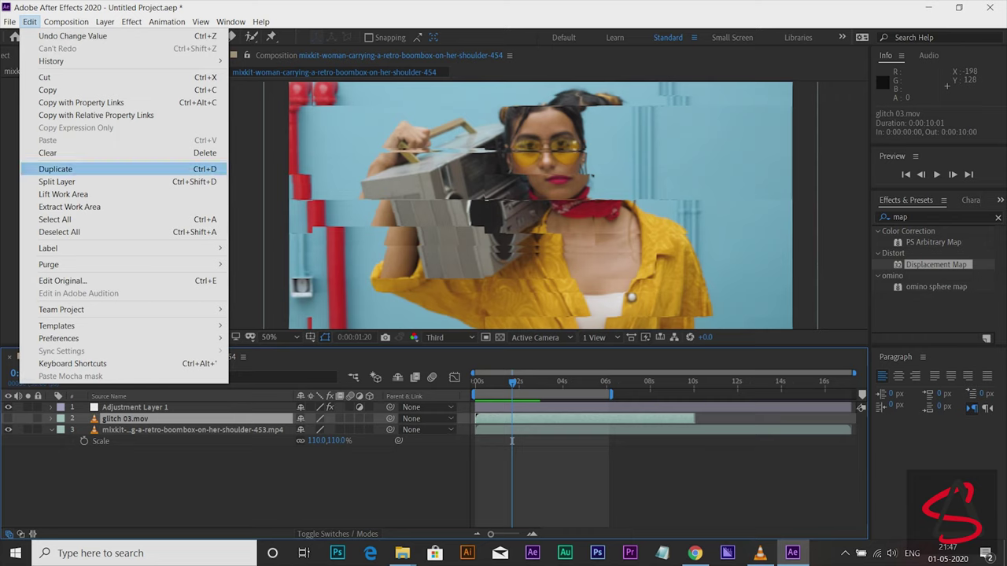
{"action": "left_click", "coordinate": [55, 169]}
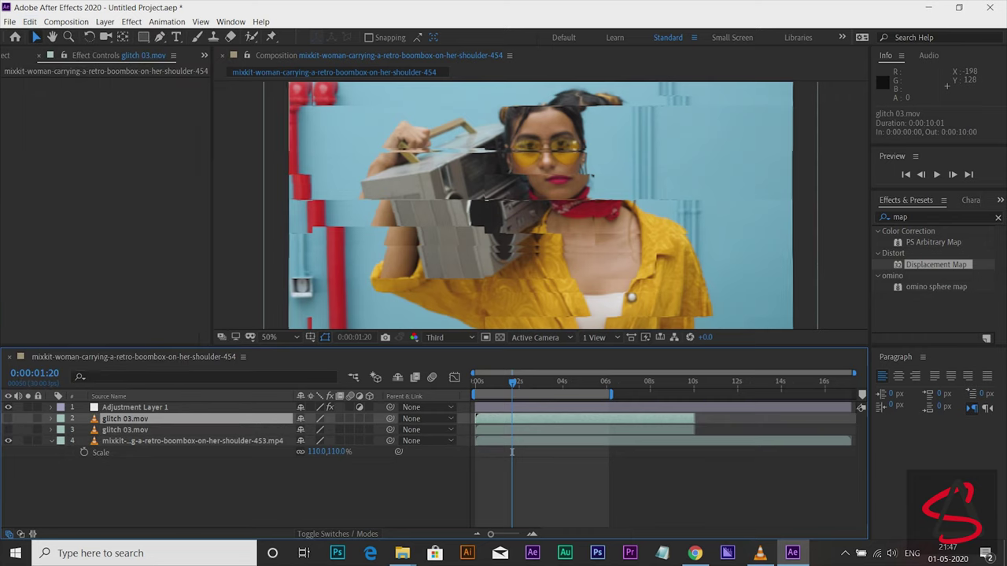
{"action": "key", "text": "ctrl+bracketright"}
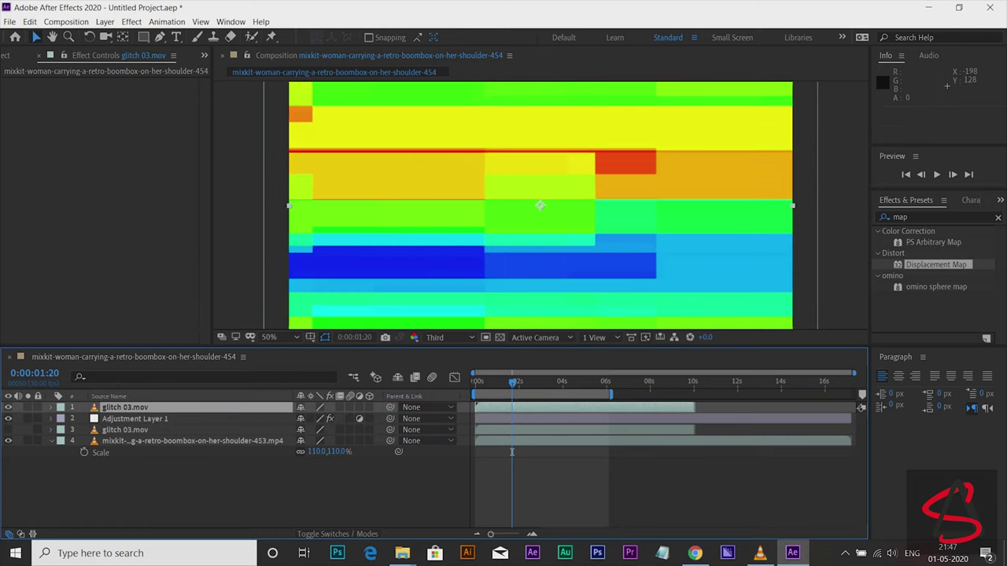
{"action": "right_click", "coordinate": [178, 408]}
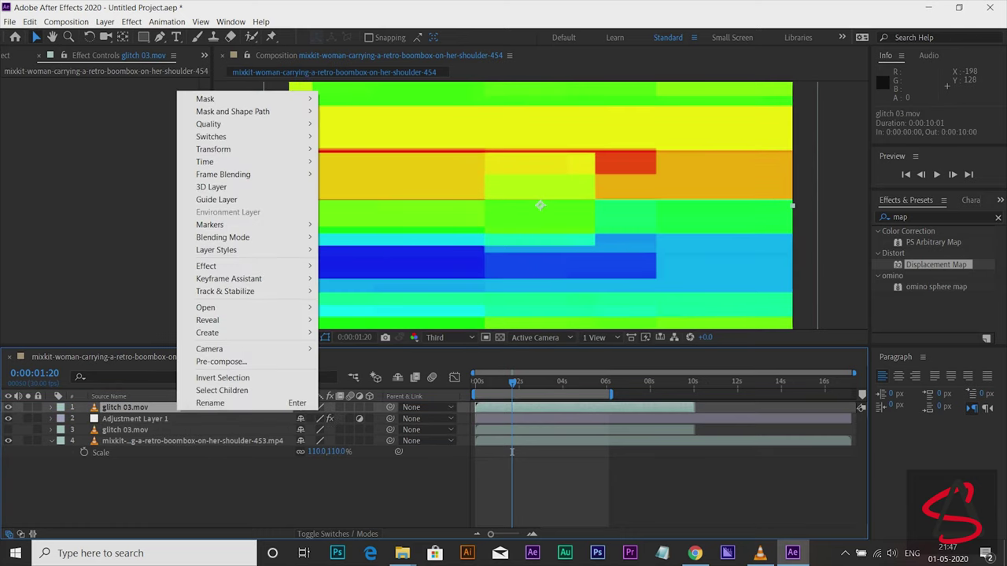
Step: Set the top glitch 03.mov layer to Color blend mode and shorten it to about 2 seconds
{"action": "left_click", "coordinate": [416, 407]}
{"action": "left_click", "coordinate": [337, 534]}
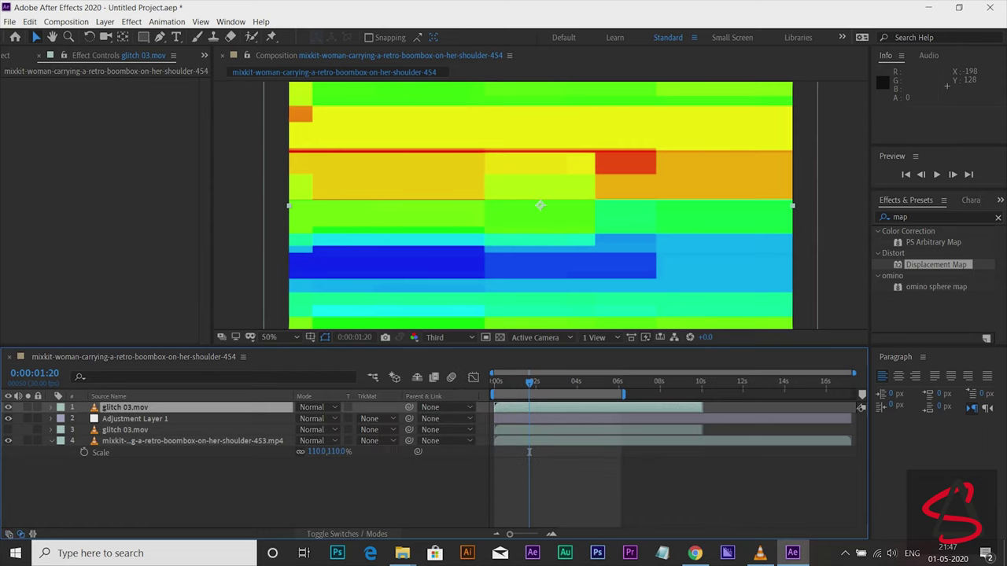
{"action": "left_click", "coordinate": [311, 408]}
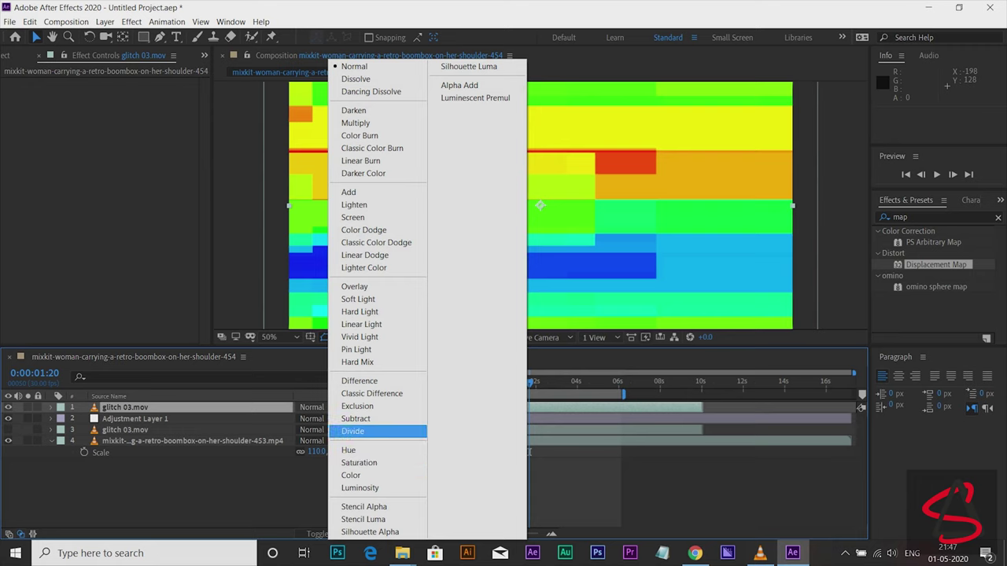
{"action": "key", "text": "Down"}
{"action": "key", "text": "Down"}
{"action": "key", "text": "Return"}
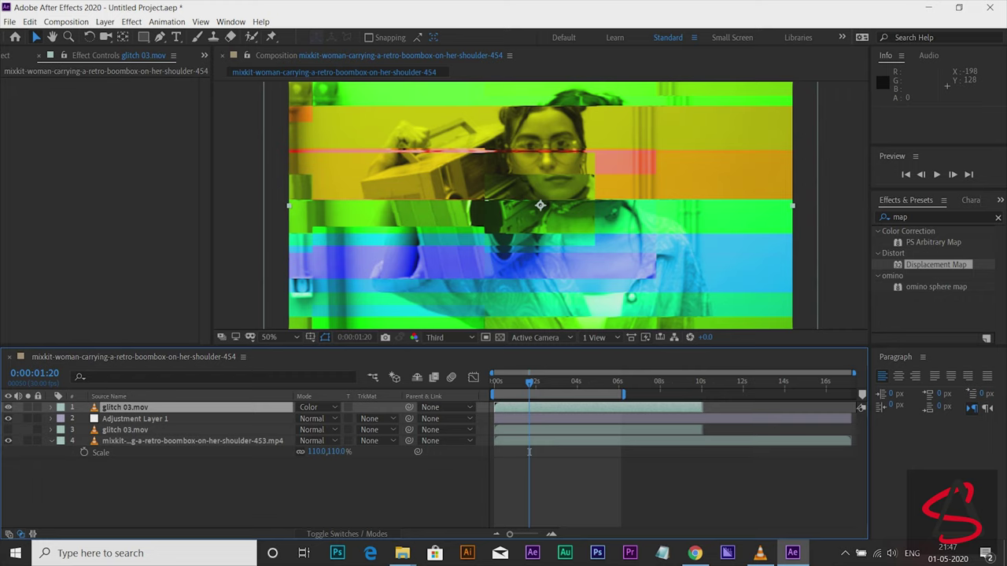
{"action": "left_click_drag", "start_coordinate": [702, 407], "coordinate": [535, 407]}
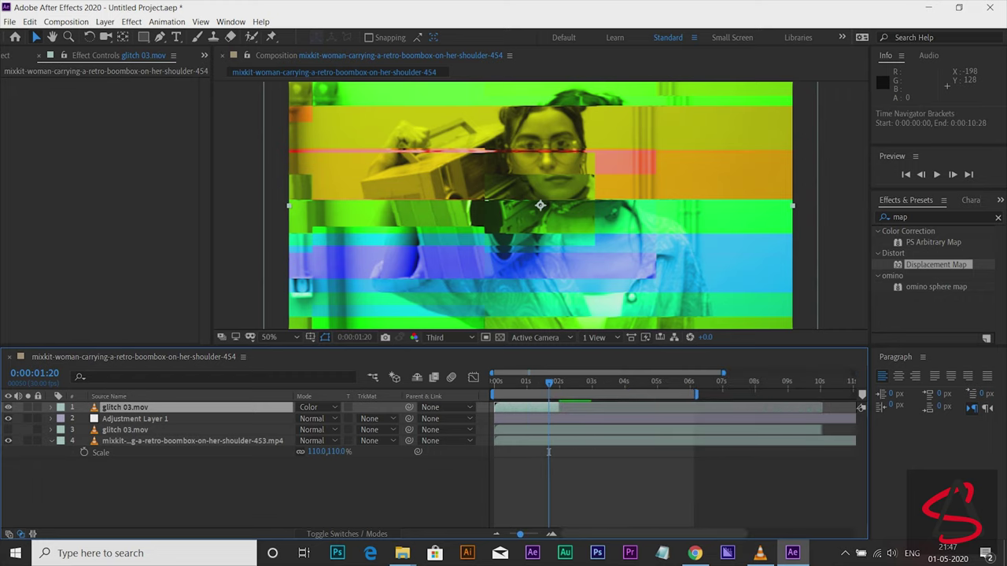
Step: Trim the glitch layer to a brief burst and move it to about 0:21
{"action": "key", "text": "equal"}
{"action": "key", "text": "equal"}
{"action": "key", "text": "equal"}
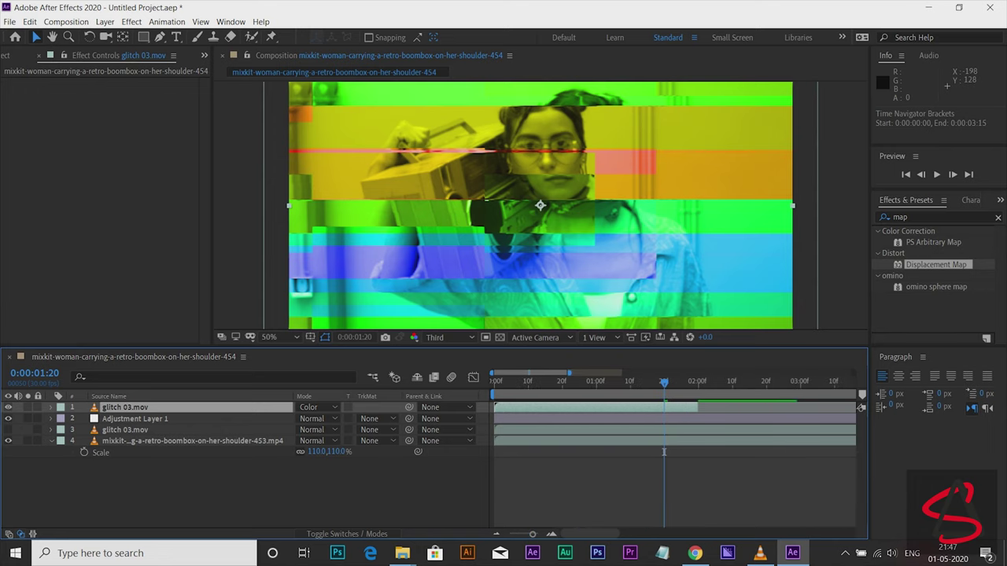
{"action": "left_click_drag", "start_coordinate": [496, 407], "coordinate": [679, 406]}
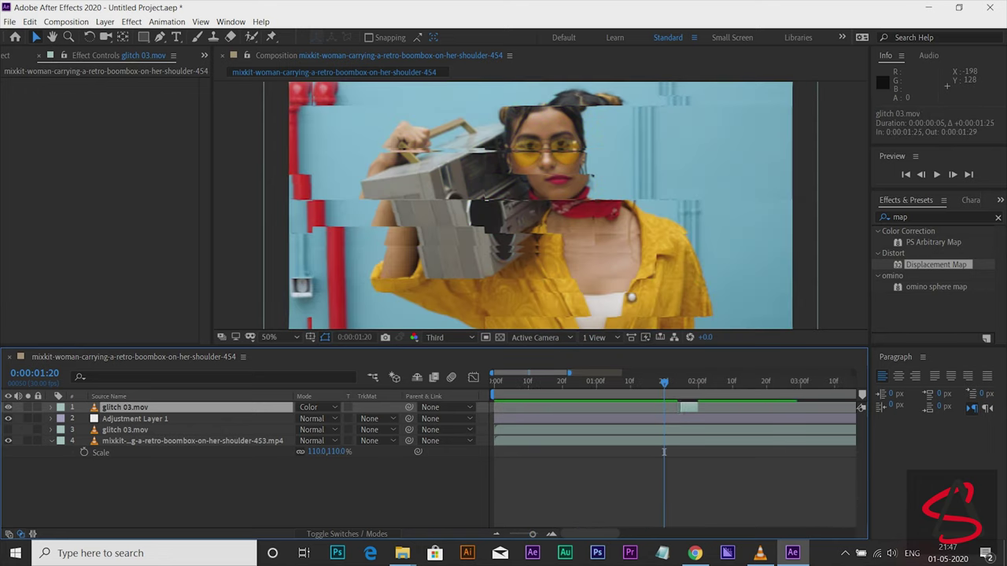
{"action": "left_click_drag", "start_coordinate": [687, 406], "coordinate": [574, 407]}
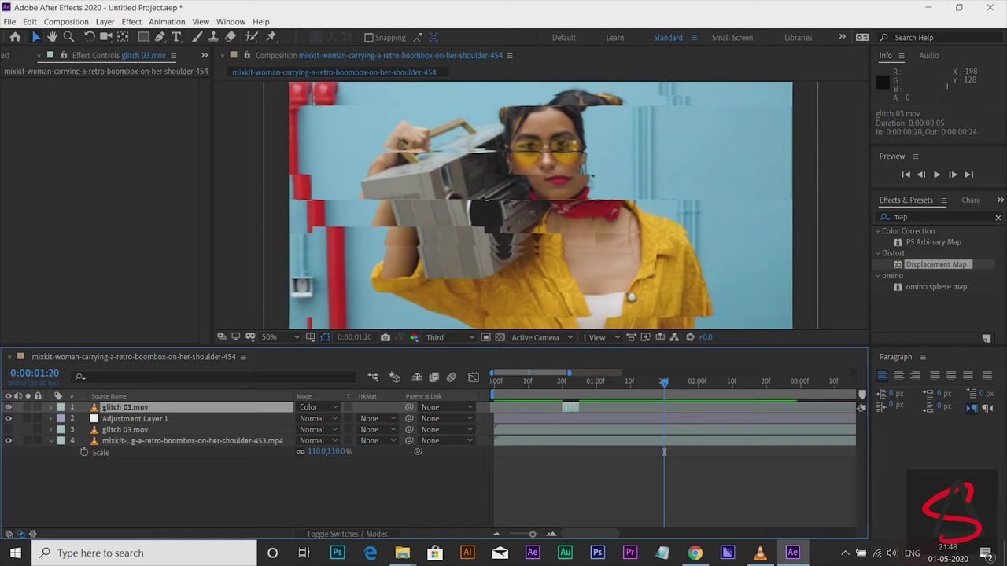
Step: Duplicate the glitch burst twice, placing copies at about 1:09 and 2:08, then preview
{"action": "key", "text": "ctrl+d"}
{"action": "key", "text": "ctrl+d"}
{"action": "left_click_drag", "start_coordinate": [571, 419], "coordinate": [645, 419]}
{"action": "left_click_drag", "start_coordinate": [571, 408], "coordinate": [733, 407]}
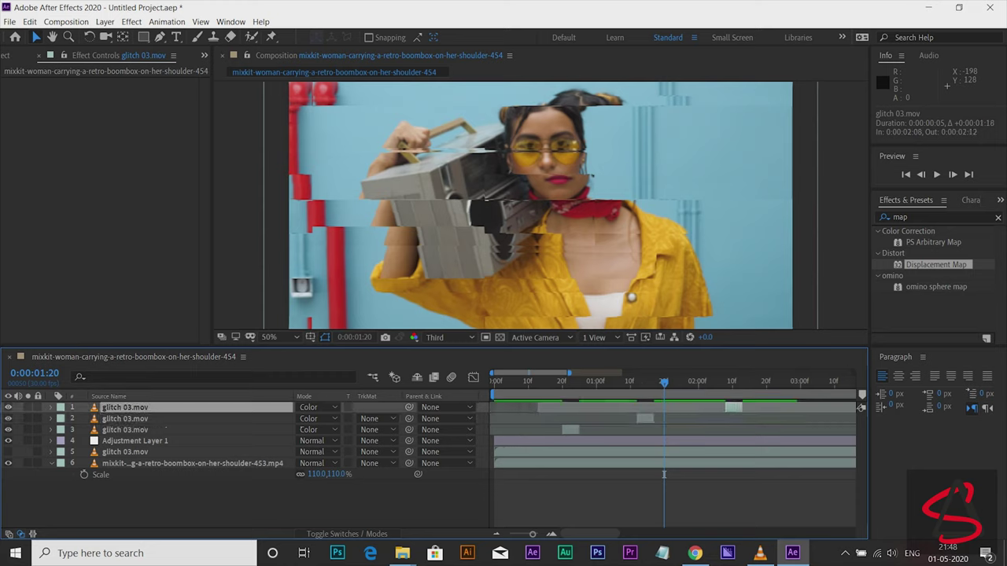
{"action": "key", "text": "space"}
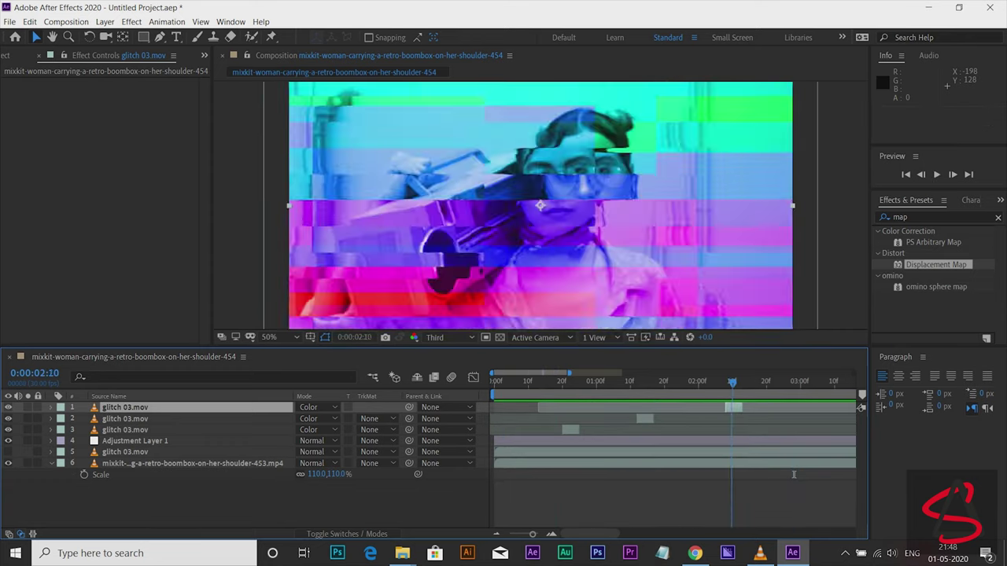
Step: Enlarge the composition viewer panel, preview again, and select the displacement adjustment layer
{"action": "key", "text": "space"}
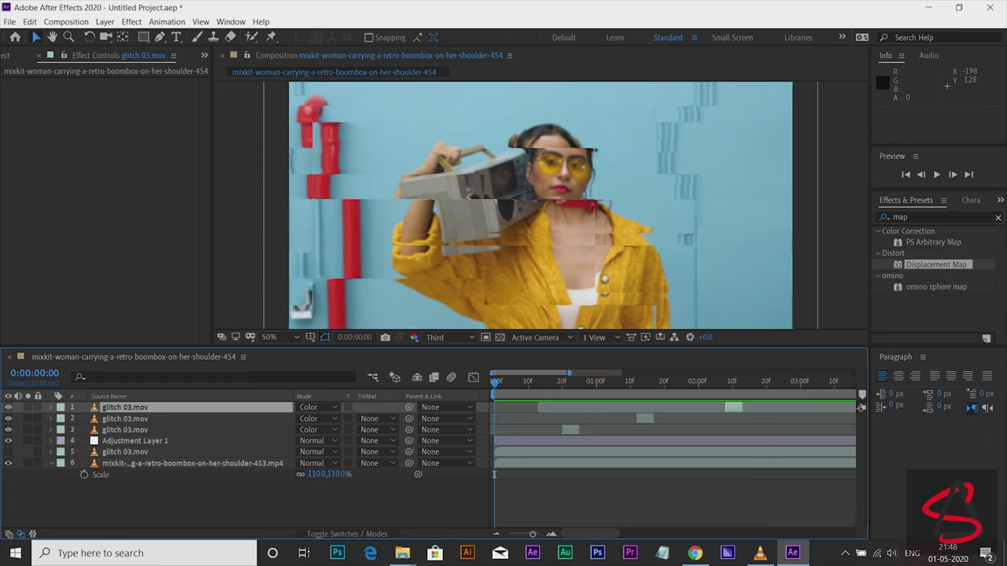
{"action": "left_click_drag", "start_coordinate": [494, 347], "coordinate": [494, 405]}
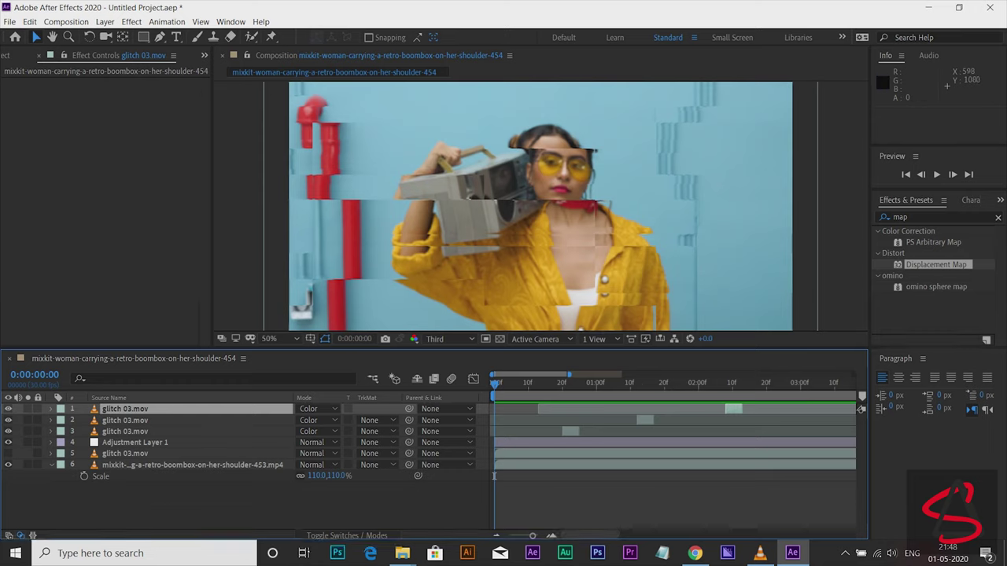
{"action": "key", "text": "space"}
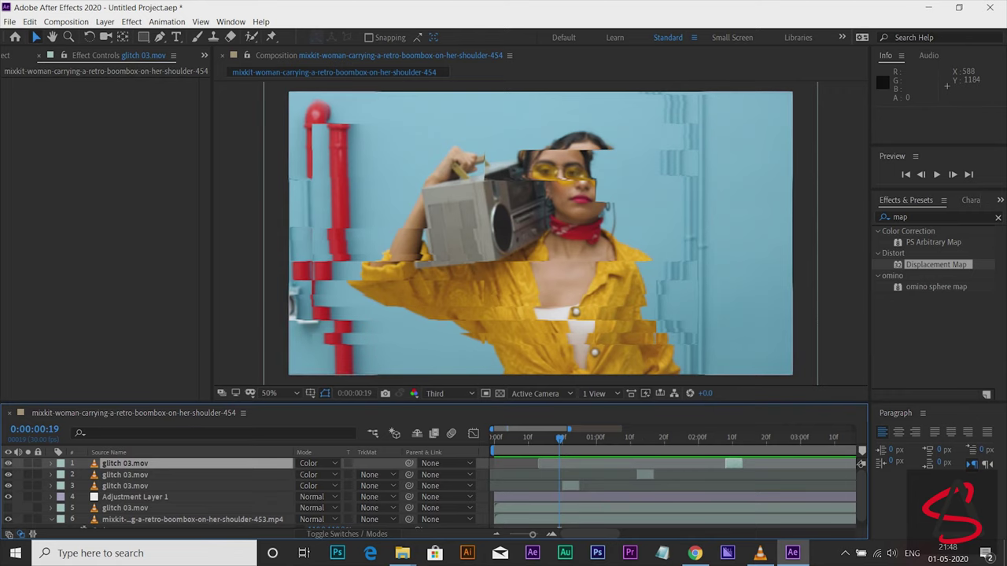
{"action": "left_click", "coordinate": [135, 496]}
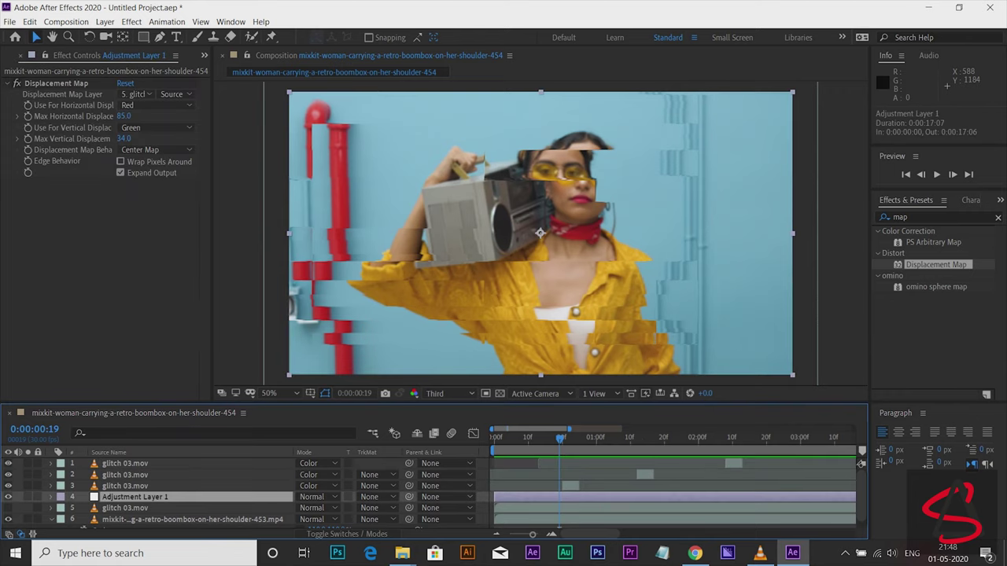
Step: Split Adjustment Layer 1 at 0:00:02:24, delete the later part, and preview the result
{"action": "key", "text": "space"}
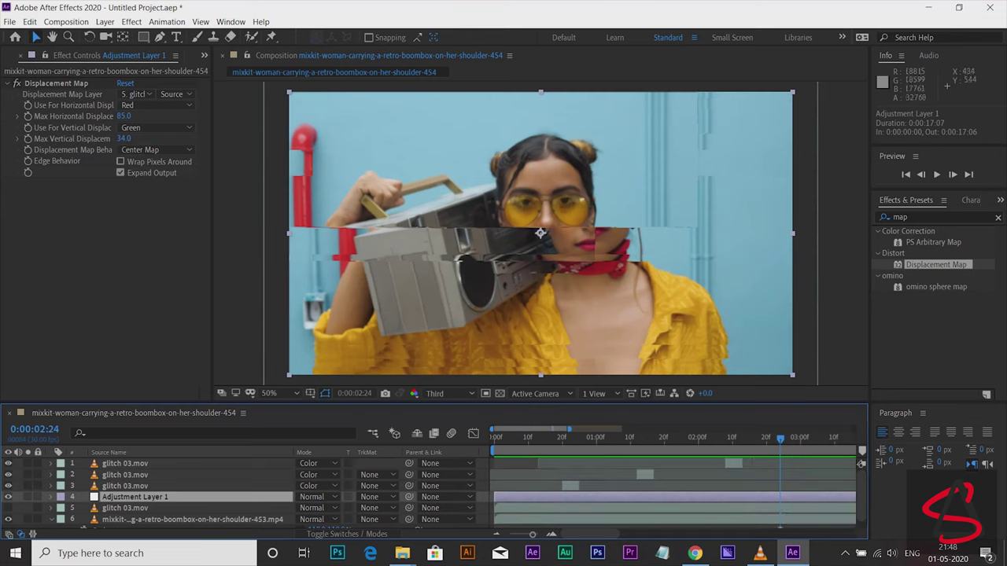
{"action": "left_click", "coordinate": [29, 21]}
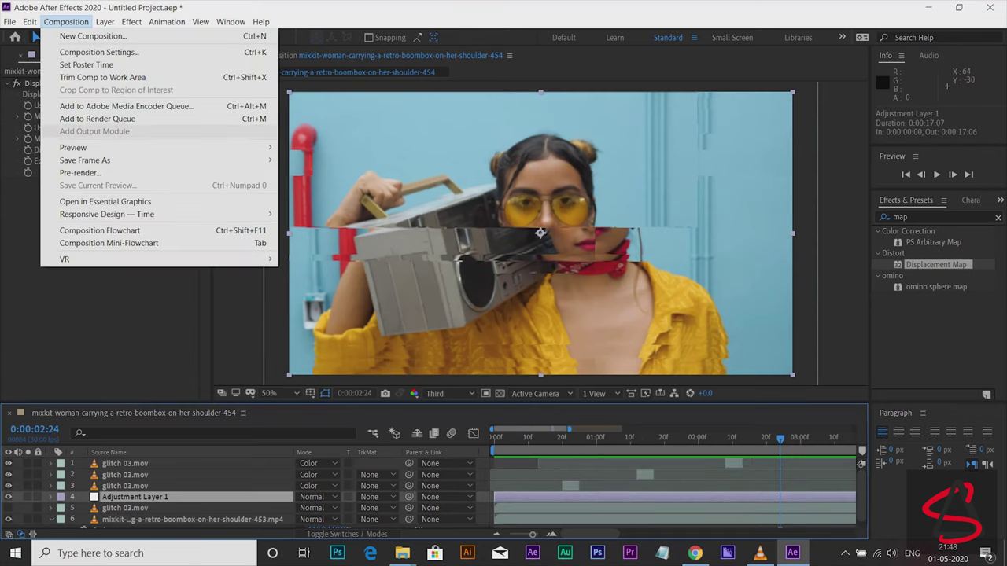
{"action": "mouse_move", "coordinate": [29, 21]}
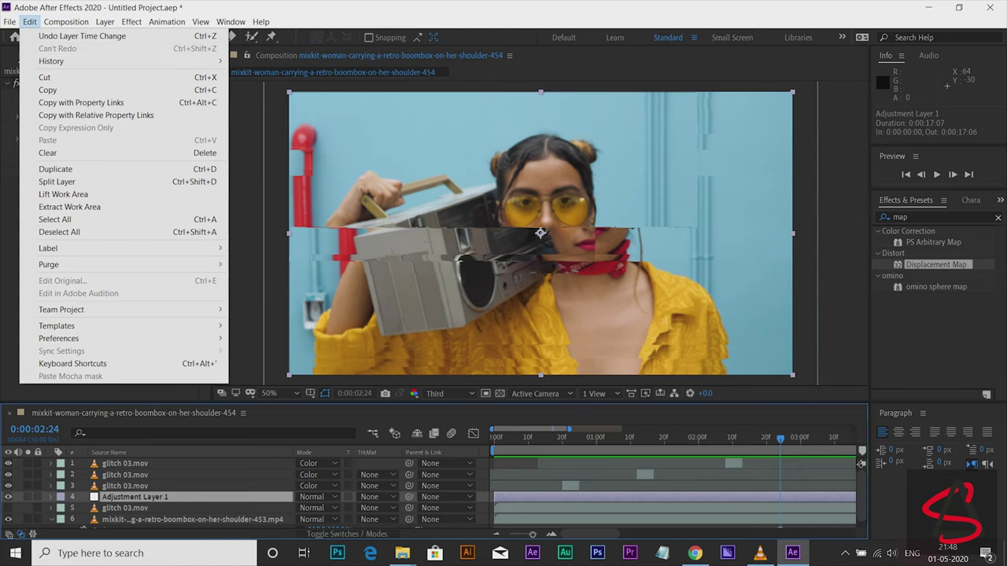
{"action": "left_click", "coordinate": [56, 182]}
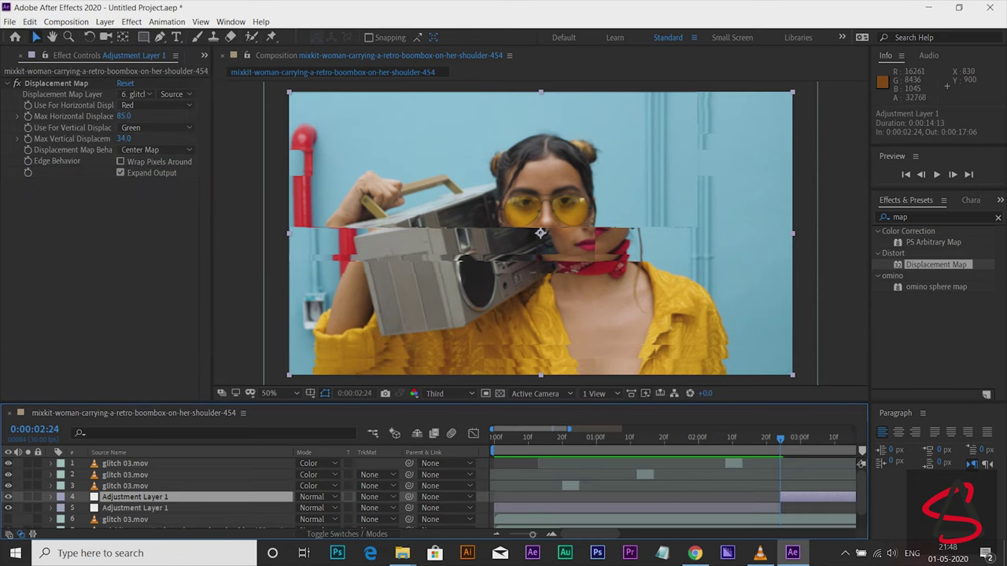
{"action": "key", "text": "Delete"}
{"action": "key", "text": "space"}
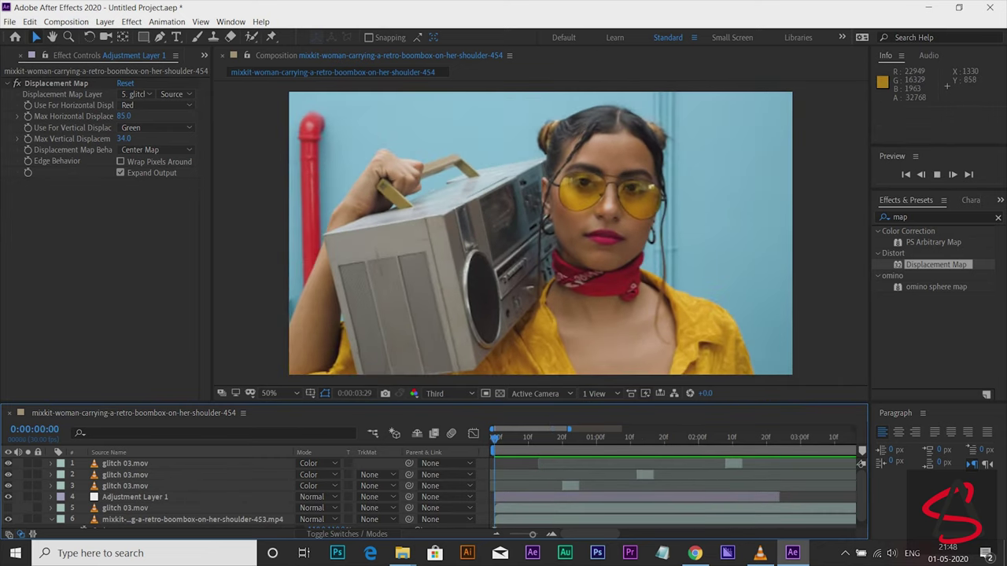
{"action": "key", "text": "space"}
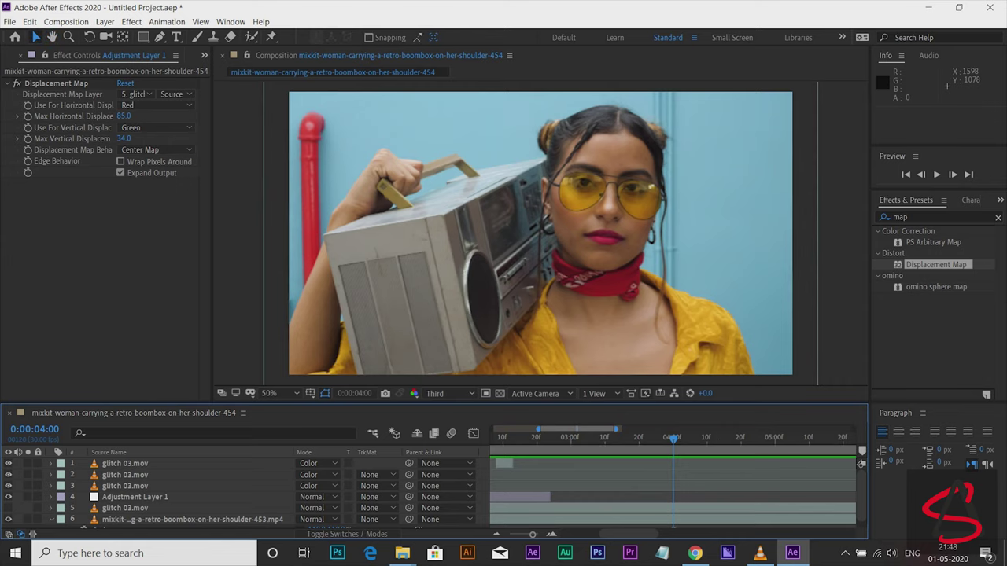
{"action": "left_click_drag", "start_coordinate": [620, 438], "coordinate": [502, 438]}
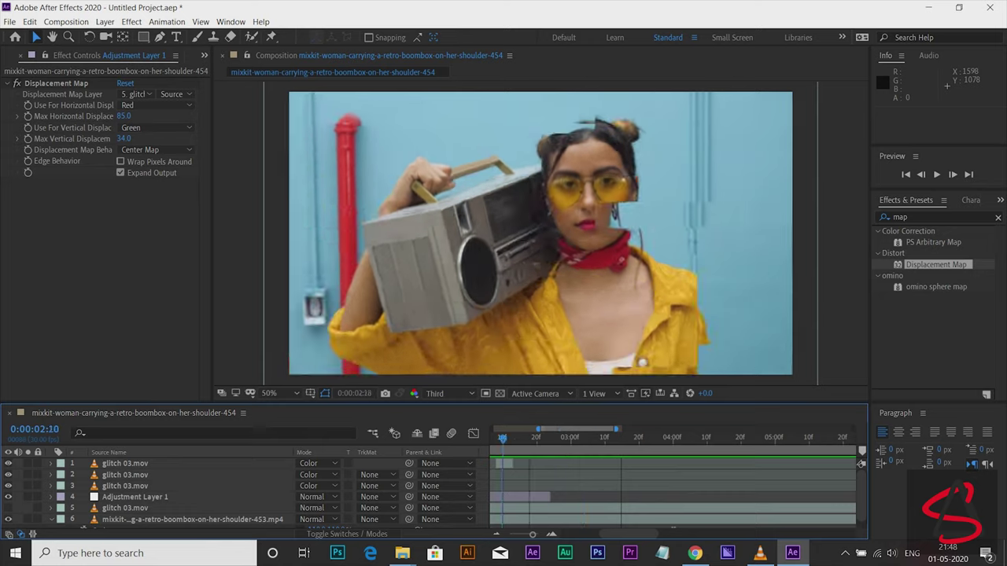
{"action": "key", "text": "Home"}
{"action": "key", "text": "space"}
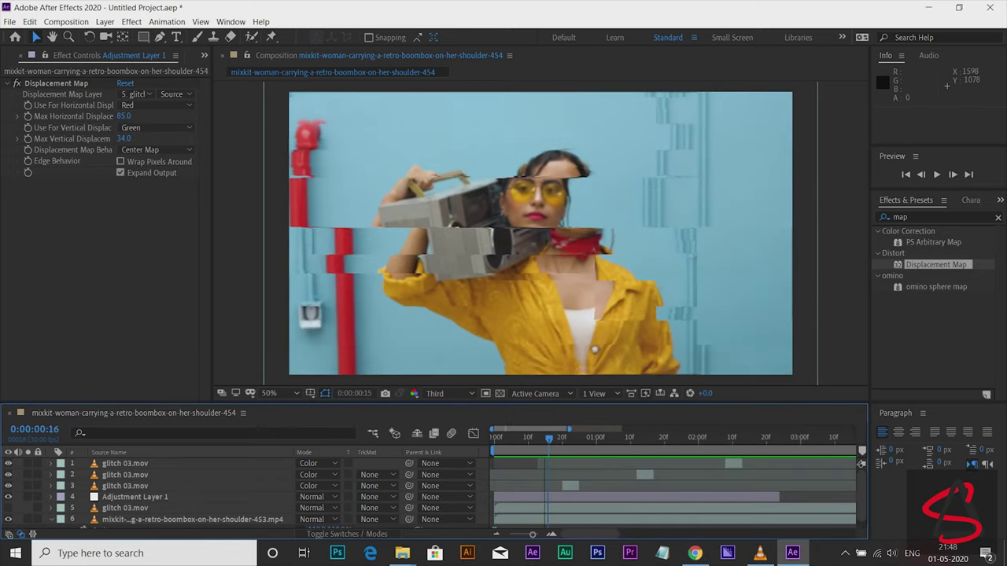